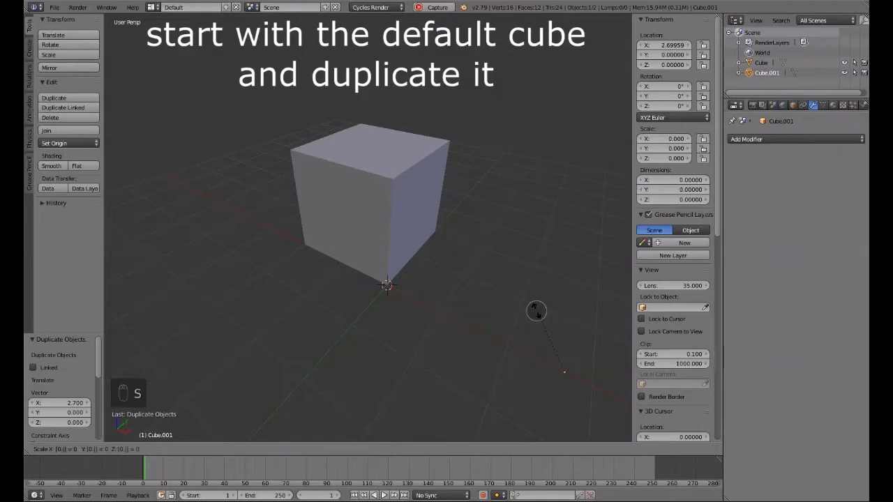
Enter Edit Mode on the duplicated smaller cube and extrude its negative X side face by 0.5
key("Tab")
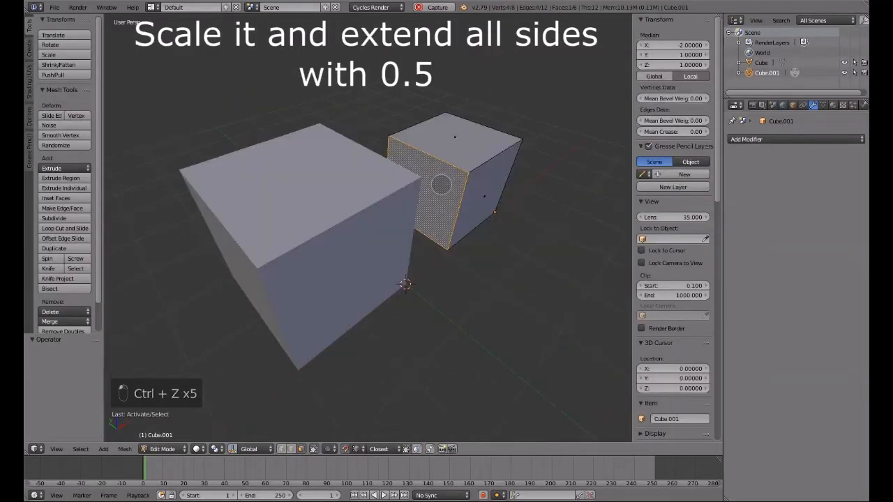
type("e")
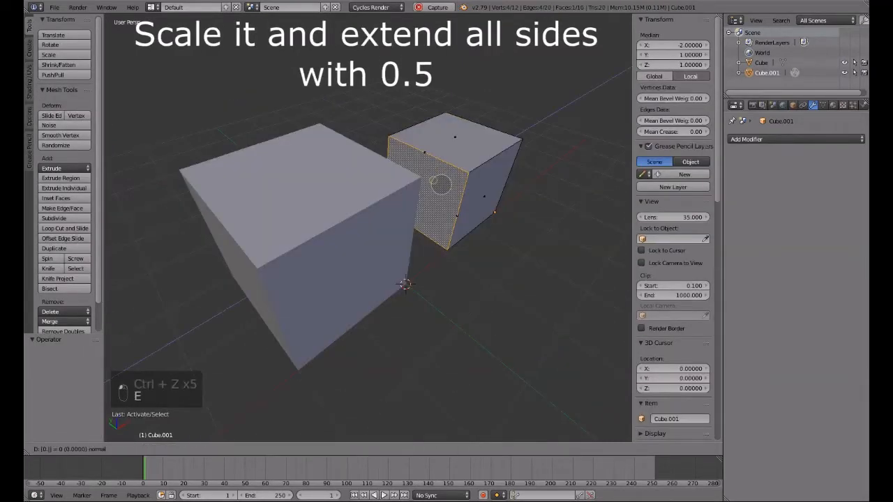
type("0.5")
key("Return")
Extrude the original top face of the smaller cube upward by 0.5
right_click(479, 143)
type("e")
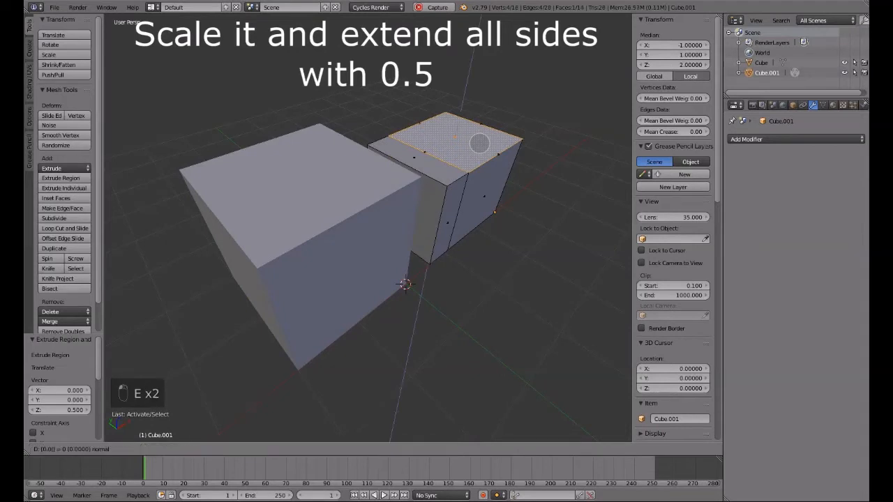
type("0.05")
key("BackSpace")
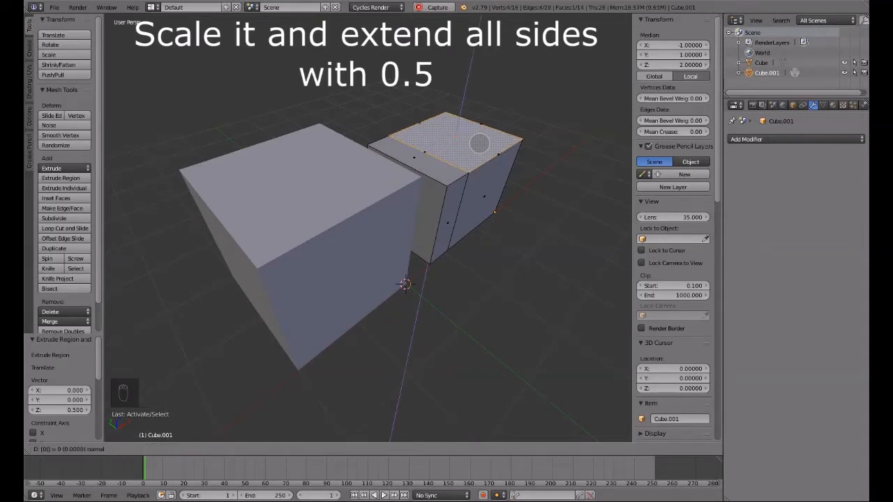
type(".5")
key("Return")
Extrude the remaining outer side face of the smaller cube by 0.5 and return to Object Mode
middle_click_drag(353, 144, 365, 205)
right_click(325, 149)
key("e")
left_click(318, 150)
key("Tab")
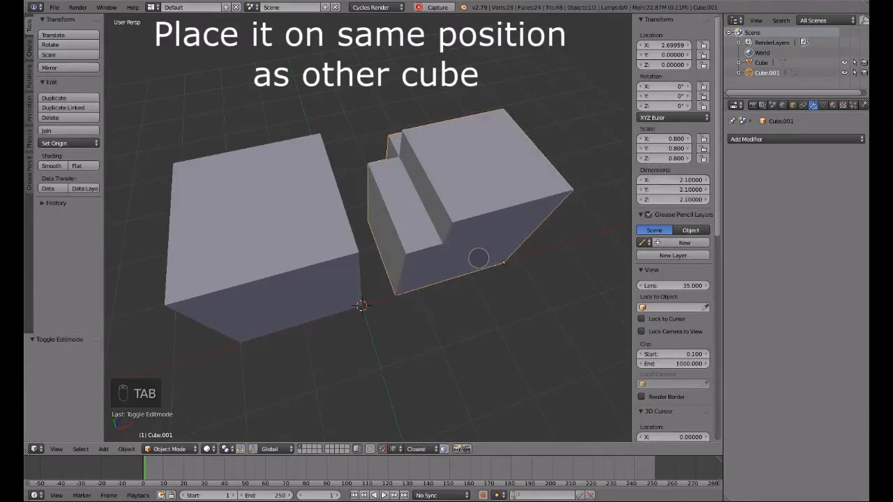
Snap the extruded cube to the 3D cursor and set its location to X 0.01, Y -0.01, Z -0.01
key("shift+s")
left_click(443, 258)
middle_click_drag(447, 259, 412, 230)
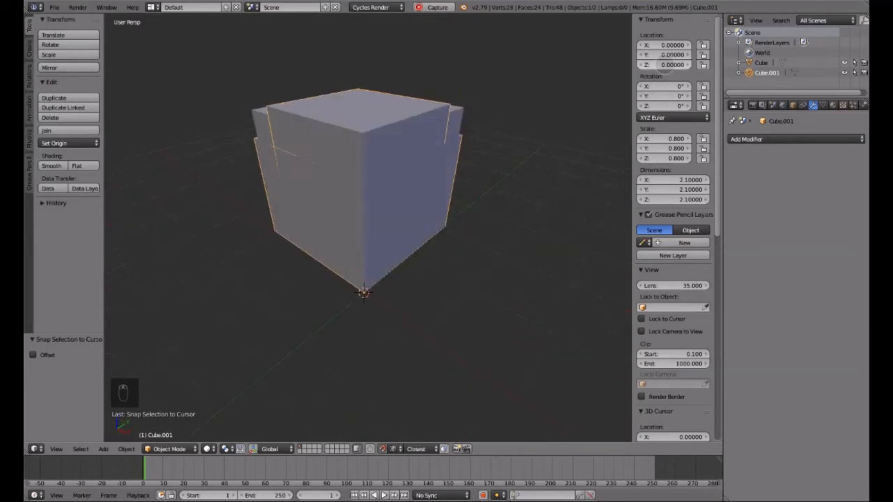
left_click(640, 44)
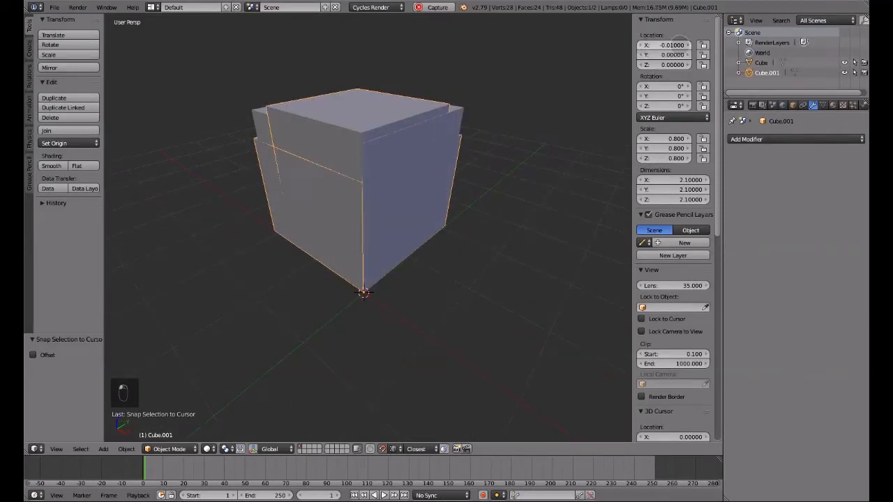
left_click(641, 55)
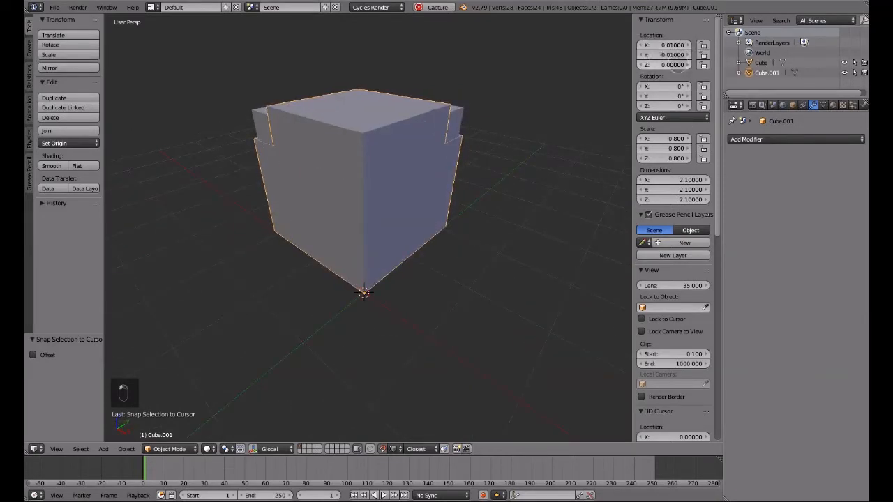
left_click(640, 65)
Subtract Cube.001 from the original cube with a Boolean modifier set to Difference, and apply it
middle_click_drag(359, 243, 618, 277)
right_click(374, 119)
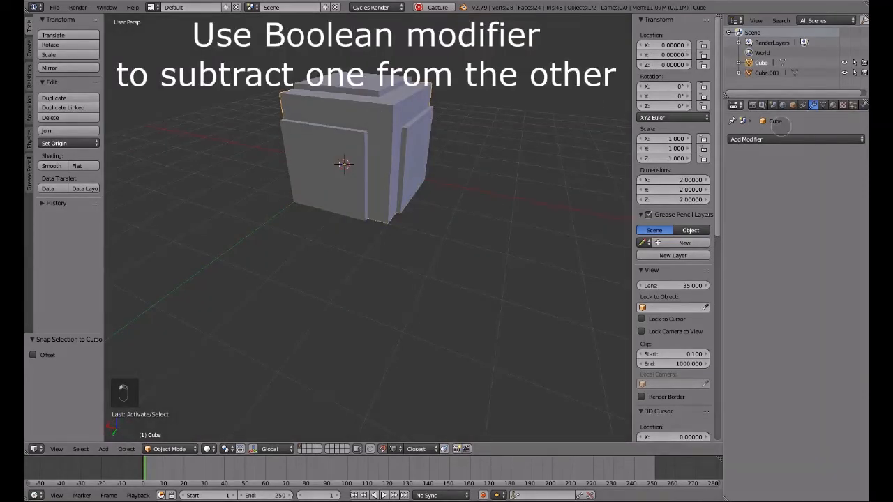
left_click(784, 137)
left_click(662, 184)
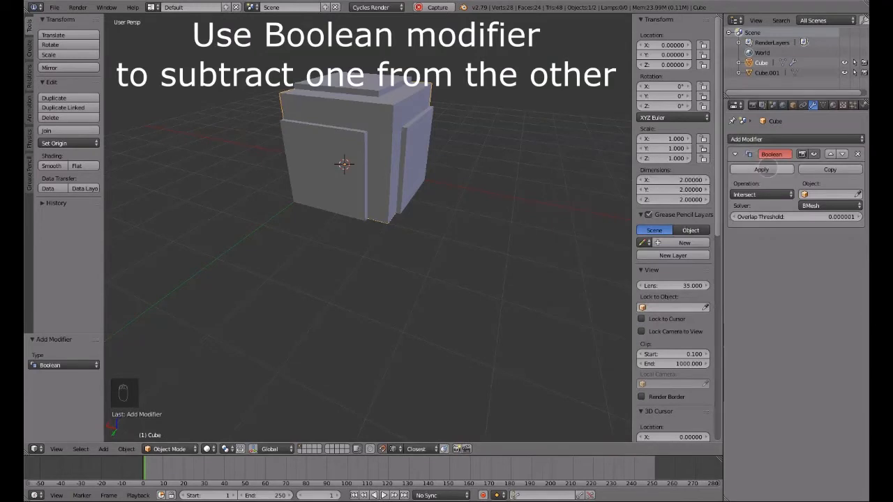
left_click(761, 195)
left_click(761, 161)
left_click(830, 195)
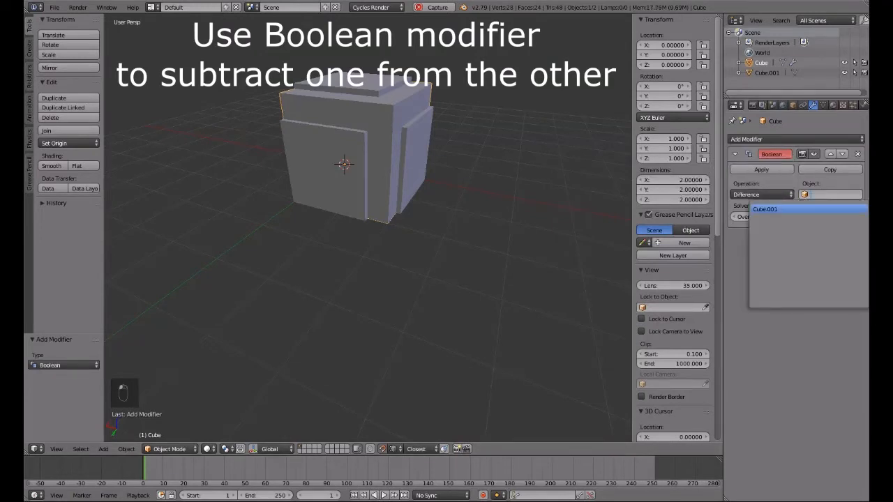
left_click(764, 208)
left_click(761, 169)
Check the cut mesh in Edit Mode, return to Object Mode and delete the cutter object Cube.001
key("Tab")
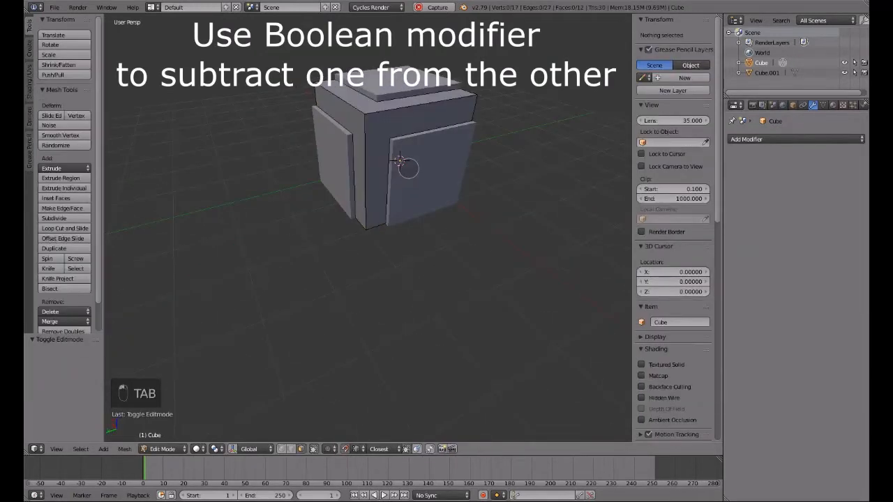
middle_click_drag(412, 161, 383, 179)
key("Tab")
right_click(474, 176)
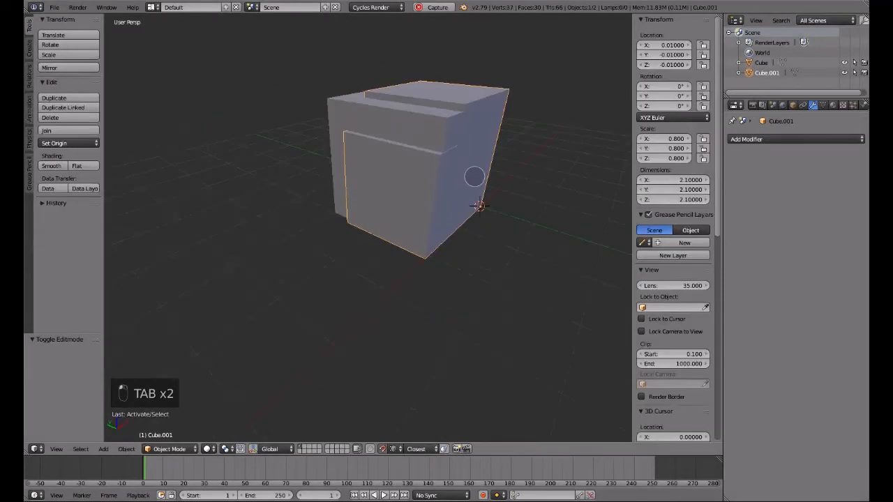
key("x")
left_click(468, 176)
middle_click_drag(333, 196, 579, 180)
Add a Mirror modifier to the corner piece and mirror it across X, Y and Z
right_click(374, 156)
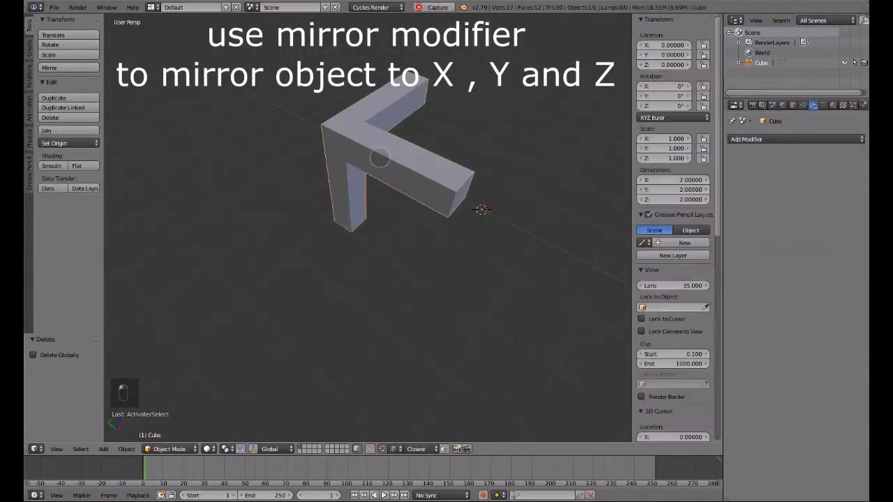
left_click(745, 139)
left_click(660, 239)
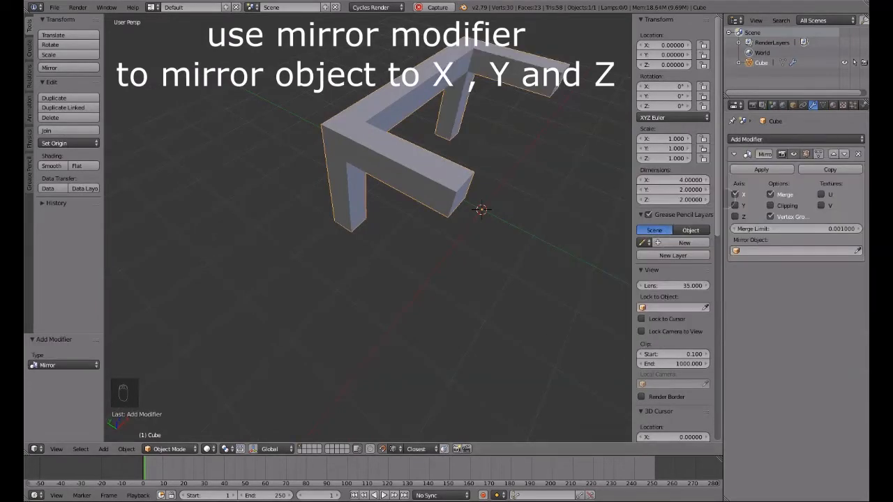
left_click(734, 205)
left_click(734, 217)
scroll(534, 241, "down", 6)
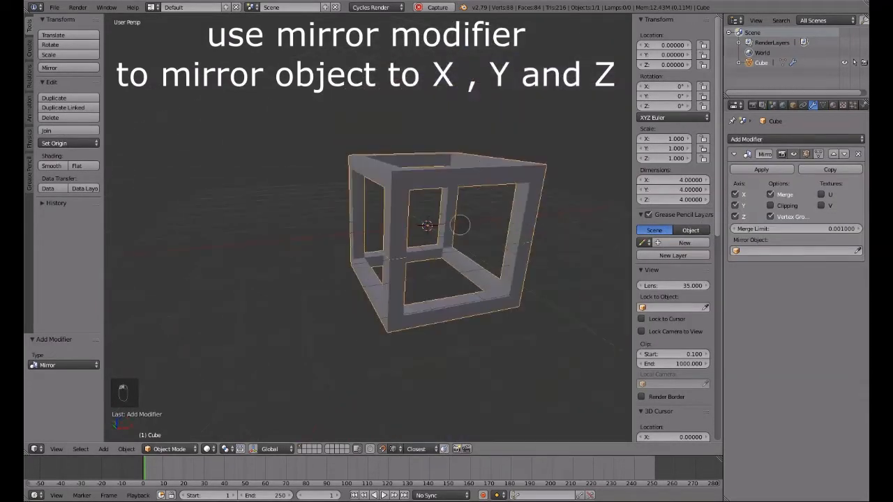
middle_click_drag(504, 263, 419, 229, "shift")
scroll(345, 200, "up", 3)
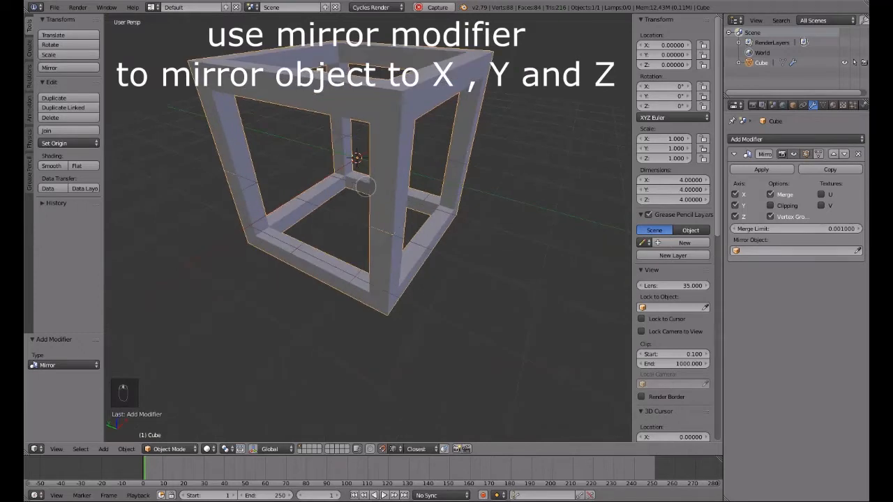
middle_click_drag(368, 179, 381, 201, "shift")
Create a new material on the cube frame, keeping the Diffuse BSDF surface
left_click(832, 105)
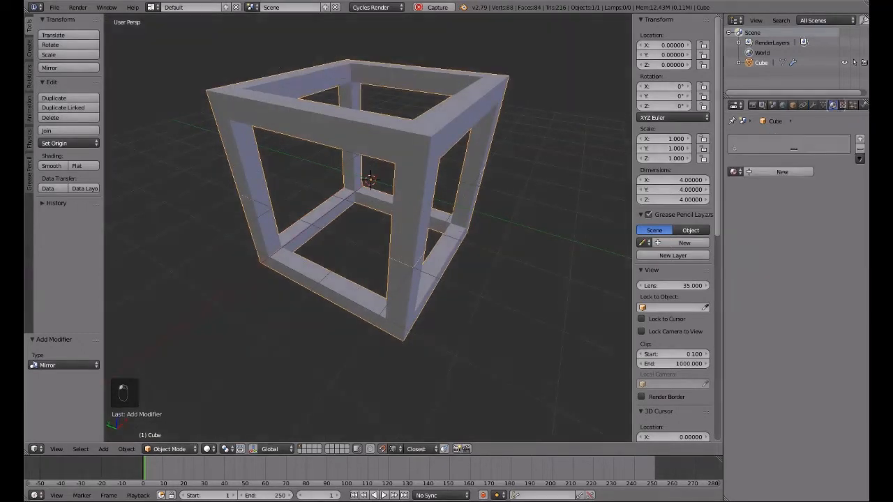
left_click(771, 172)
left_click(804, 242)
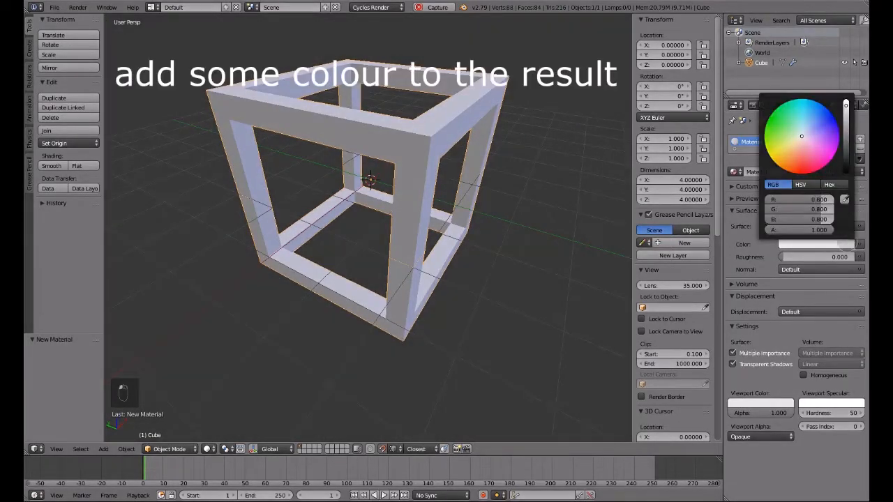
left_click(820, 226)
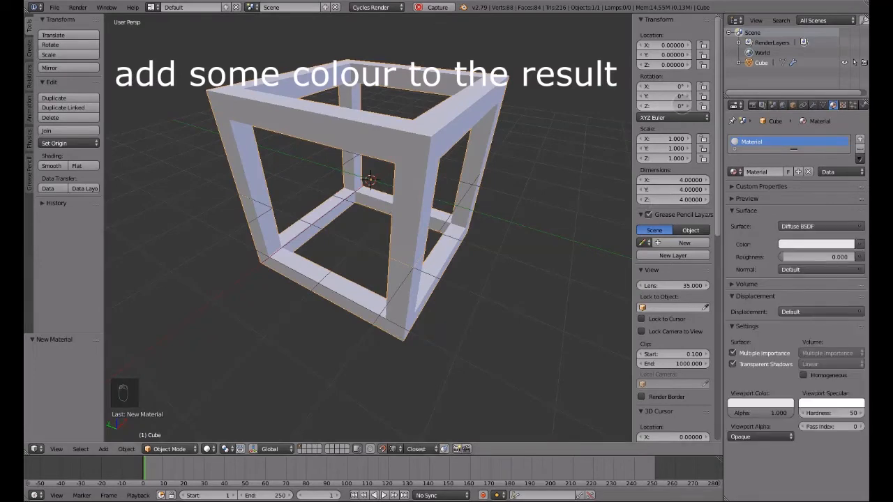
Split the 3D view in two, hide its side panels and turn the second area into a Node Editor showing the material
left_click_drag(718, 17, 427, 33)
key("n")
key("t")
key("n")
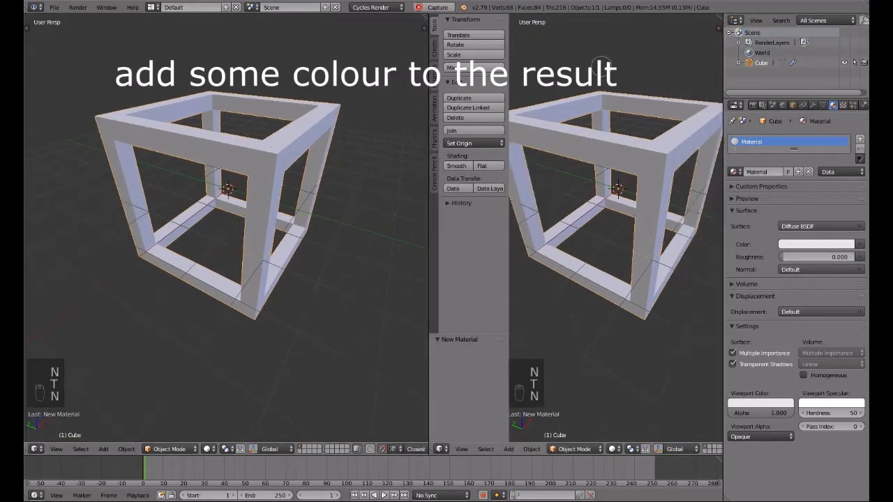
key("t")
left_click(440, 449)
left_click(462, 337)
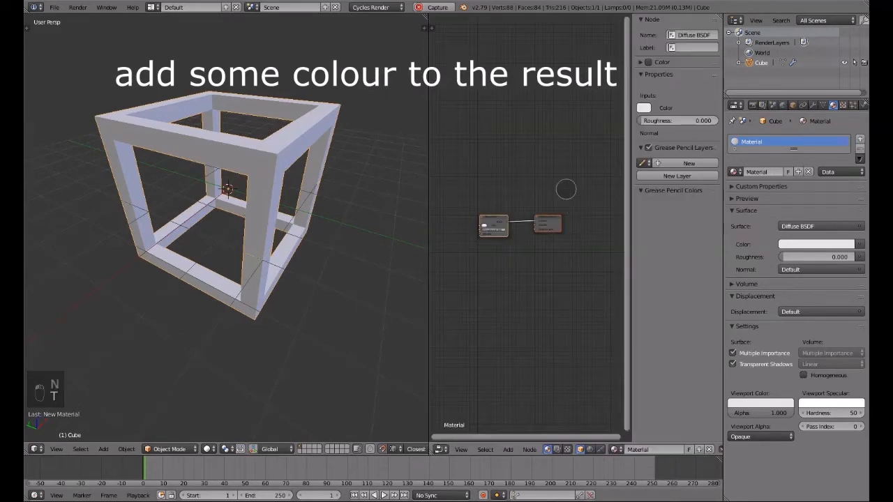
key("Home")
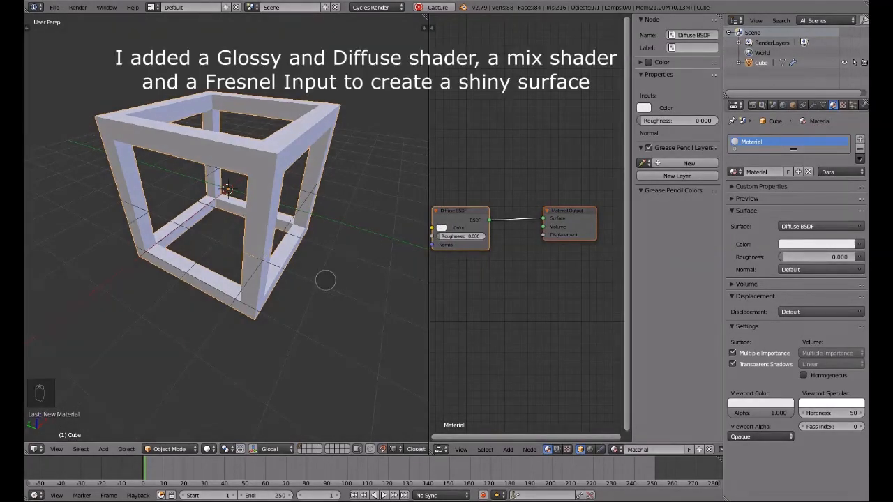
key("alt+h")
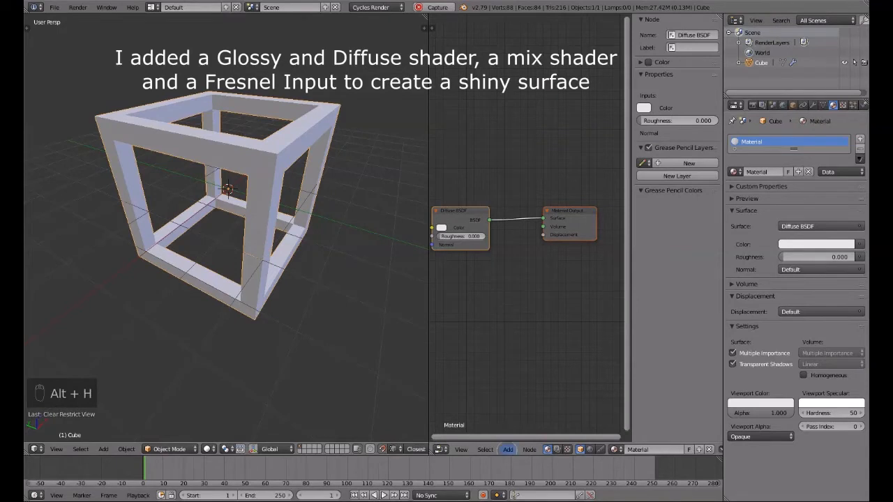
Add a Mix Shader node on the link between the Diffuse BSDF and the Material Output
left_click(508, 449)
mouse_move(523, 407)
left_click(583, 308)
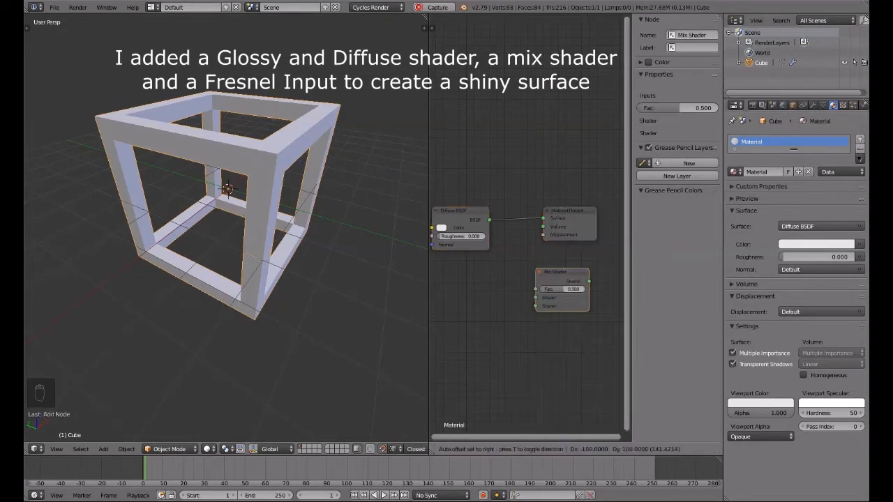
left_click(561, 245)
Add a Glossy BSDF node below the Diffuse BSDF and connect it to the Mix Shader's second Shader input
left_click(450, 211)
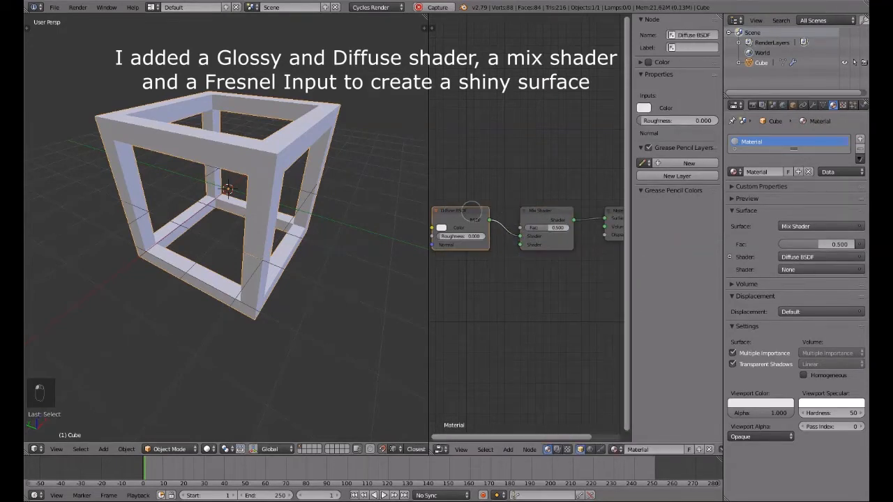
left_click(507, 449)
mouse_move(528, 397)
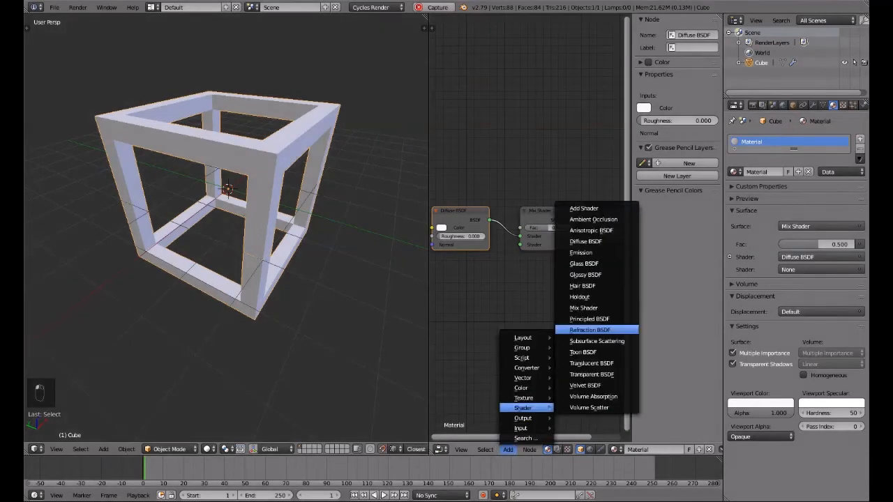
left_click(597, 330)
left_click(488, 283)
left_click_drag(493, 281, 521, 244)
Add a Fresnel input node above the shaders and connect its Fac output to the Mix Shader's Fac input
left_click(508, 449)
mouse_move(523, 426)
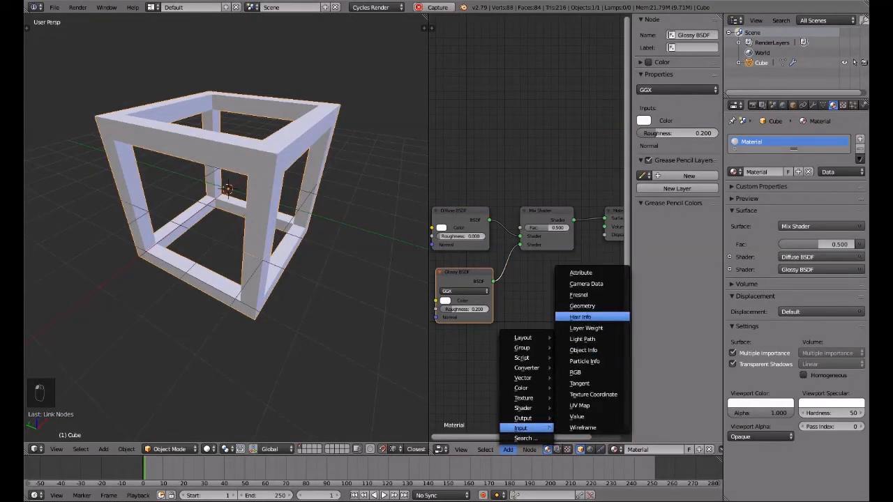
left_click(598, 314)
left_click(454, 134)
left_click_drag(504, 143, 519, 228)
Show the material preview and set both the Glossy BSDF and Diffuse BSDF colors to blue
left_click(734, 199)
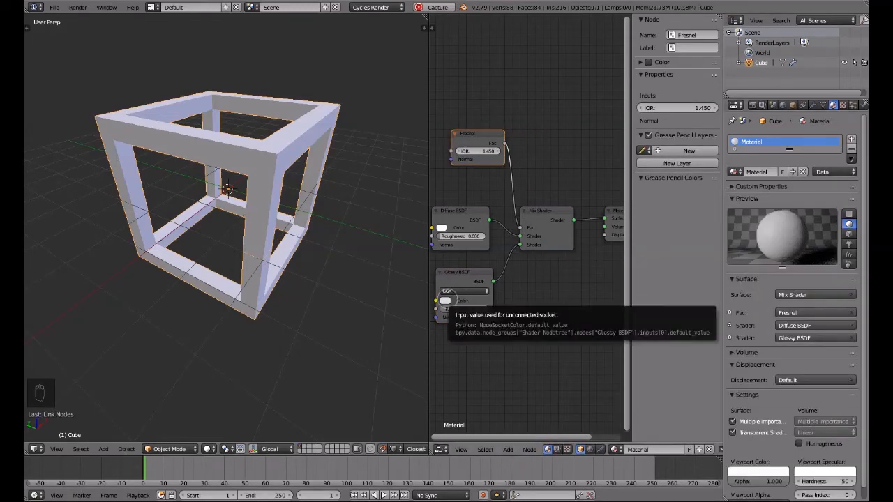
left_click(444, 300)
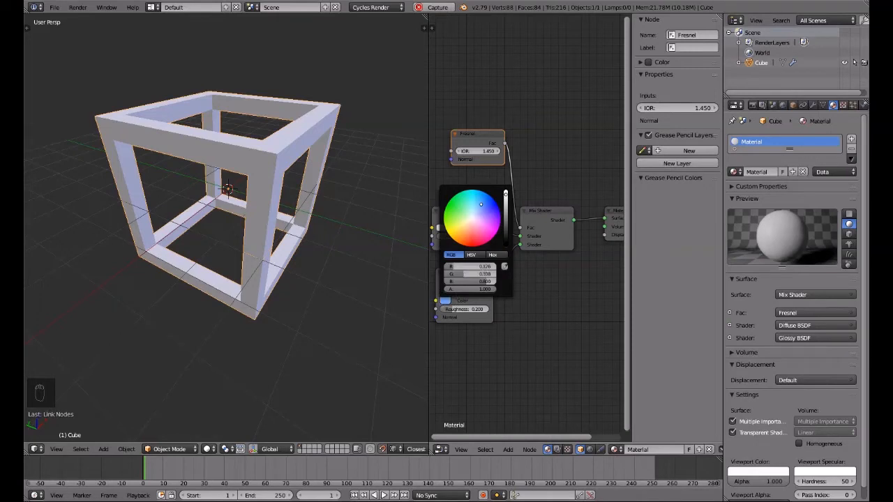
left_click(584, 318)
left_click(441, 228)
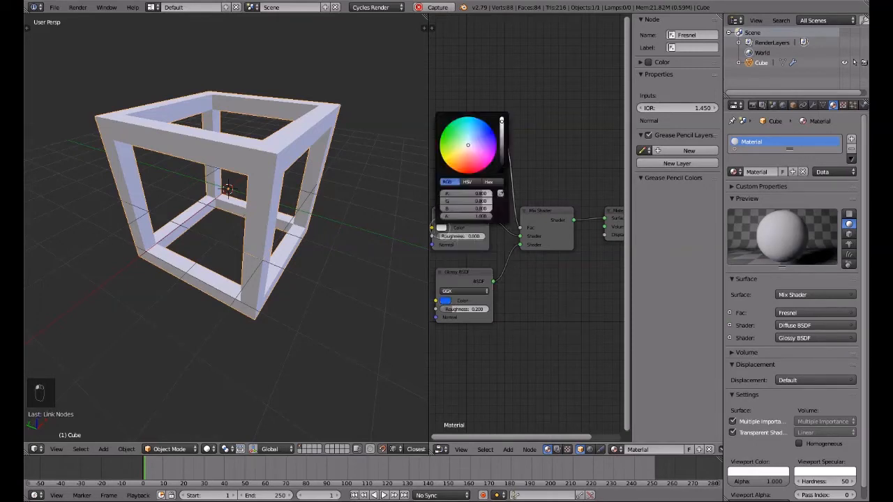
left_click(445, 284)
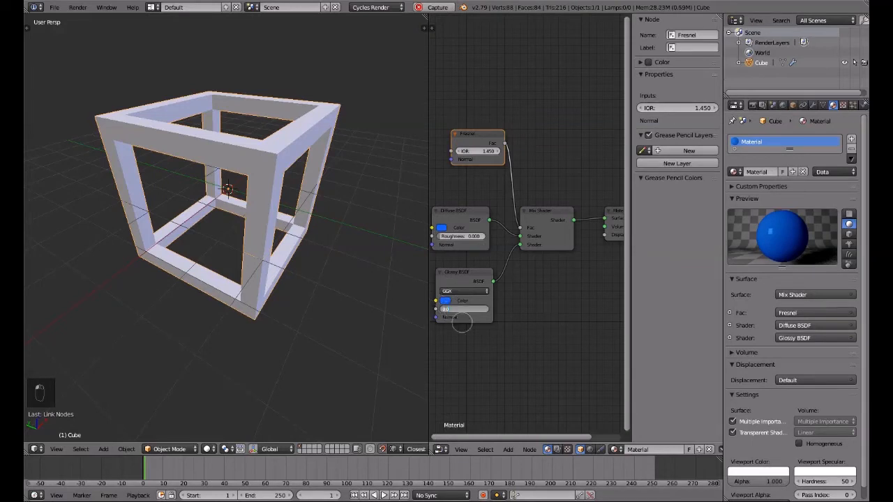
Set the Glossy BSDF roughness to 0 and adjust the blues, brighter for Diffuse and darker for Glossy
left_click(462, 322)
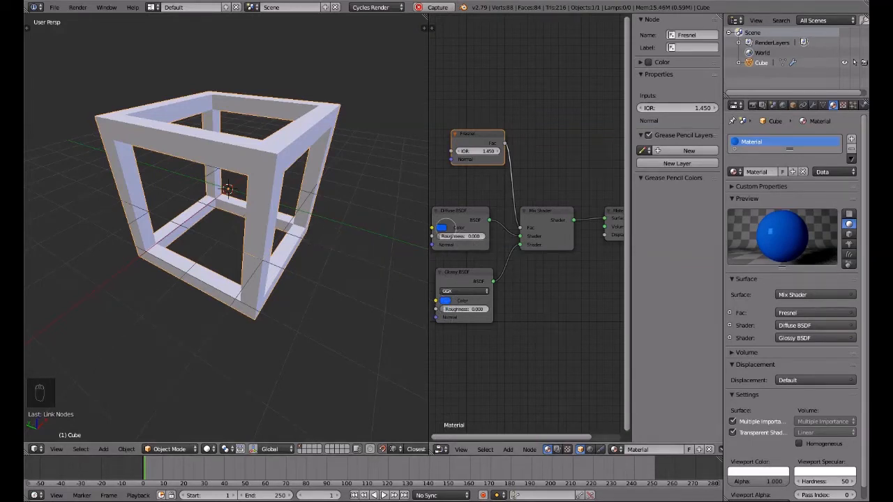
left_click(442, 228)
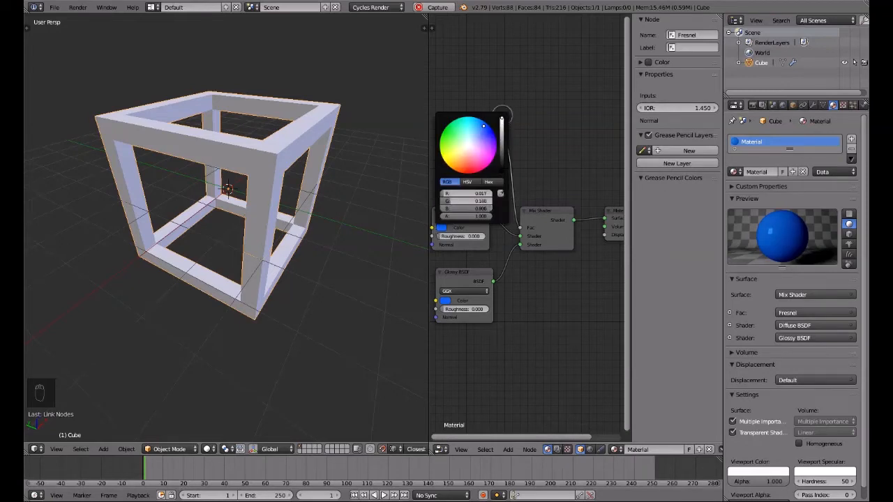
left_click(445, 300)
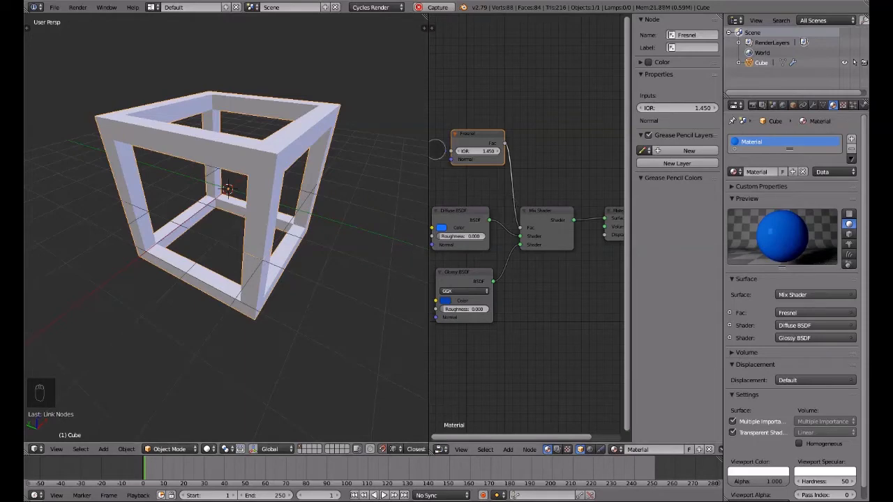
Close the node editor by joining its area into the 3D view, and apply the cube's Mirror modifier in Object Mode
left_click_drag(424, 28, 450, 73)
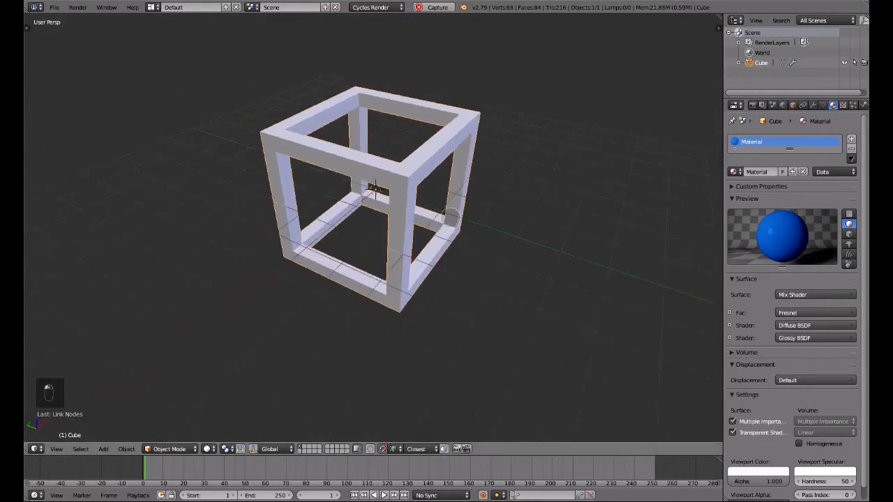
key("Tab")
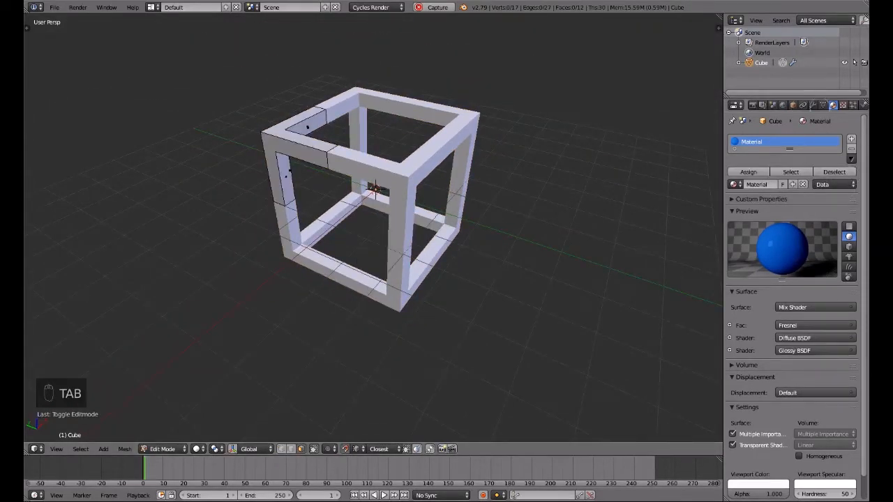
left_click(814, 105)
left_click(784, 171)
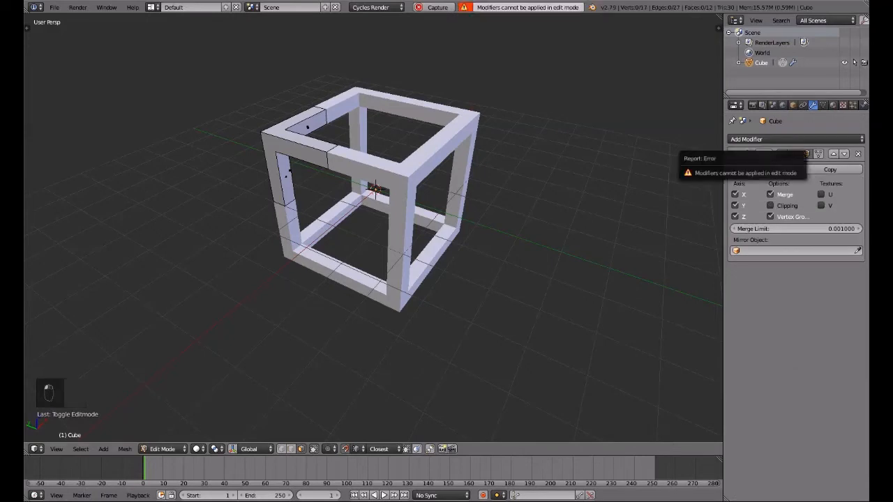
key("Tab")
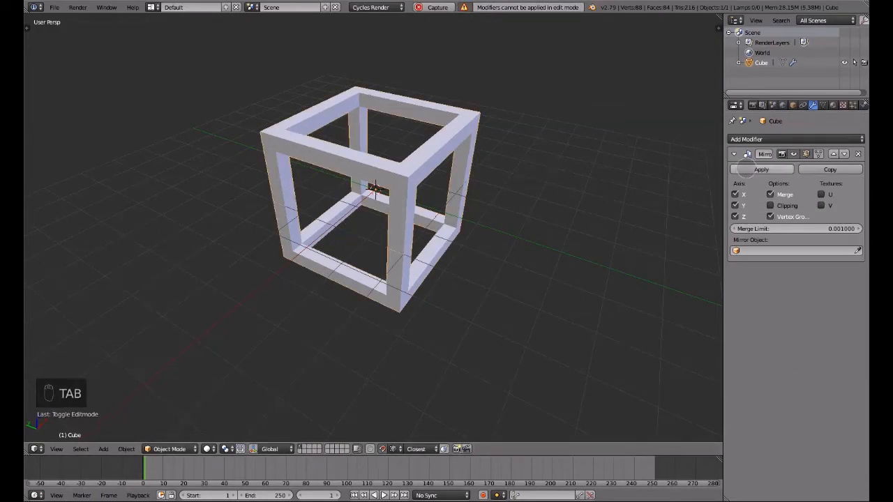
left_click(761, 169)
Enter Edit Mode, select the entire cube frame mesh and fill its holes
middle_click_drag(387, 201, 416, 221)
key("Tab")
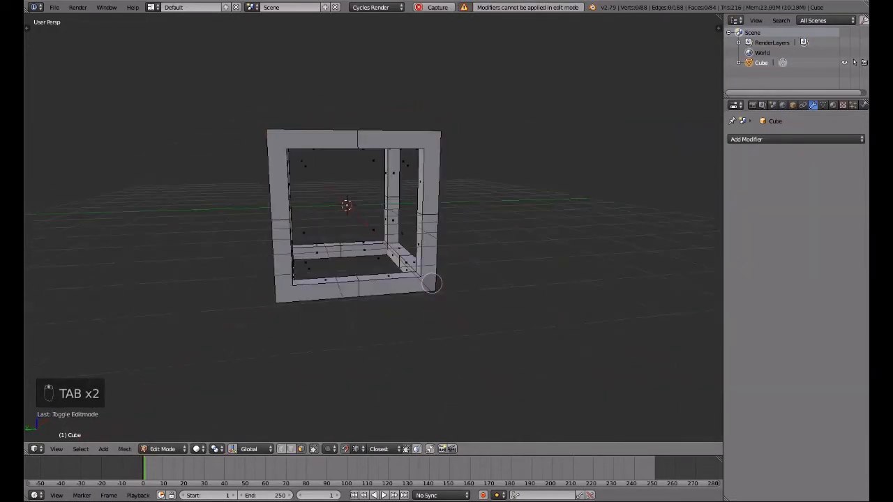
middle_click_drag(430, 283, 373, 300)
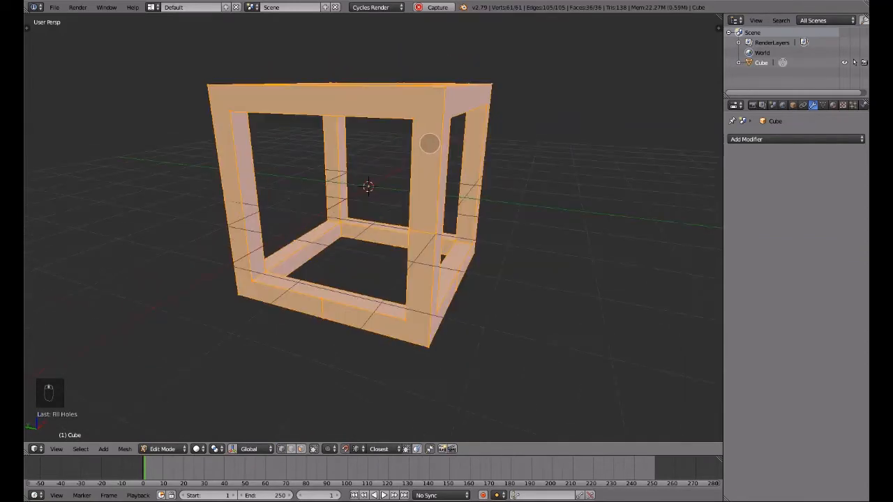
Select the nearest bottom outer corner vertex of the frame and snap the 3D cursor to it
key("Tab")
key("Tab")
right_click(431, 361)
key("shift+s")
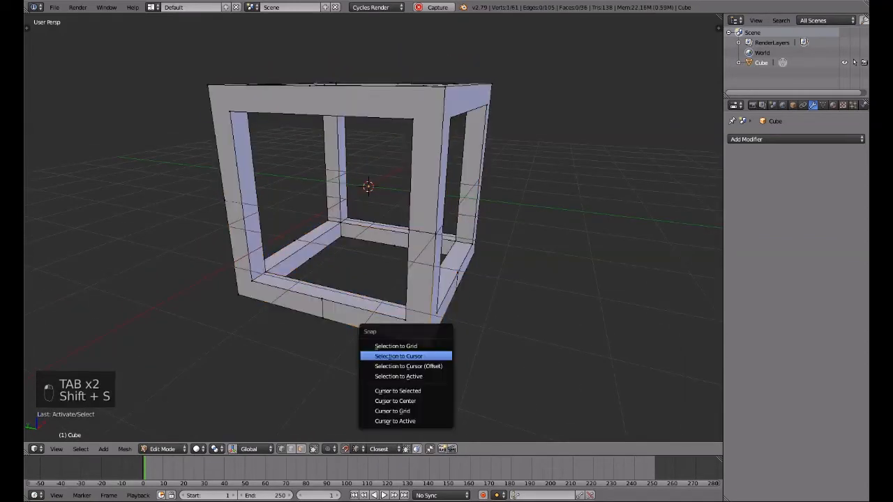
left_click(416, 390)
Try to set the frame's origin to the 3D cursor at the bottom corner from Object Mode
key("Tab")
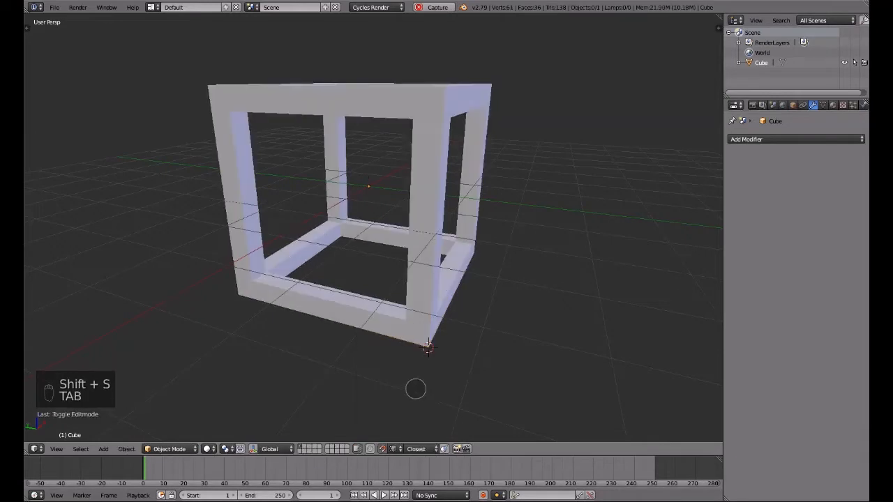
key("shift+s")
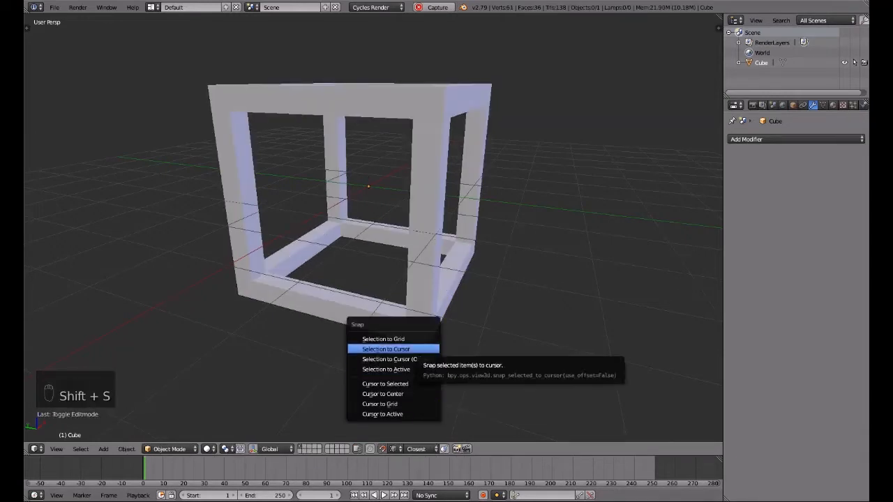
key("ctrl+alt+shift+c")
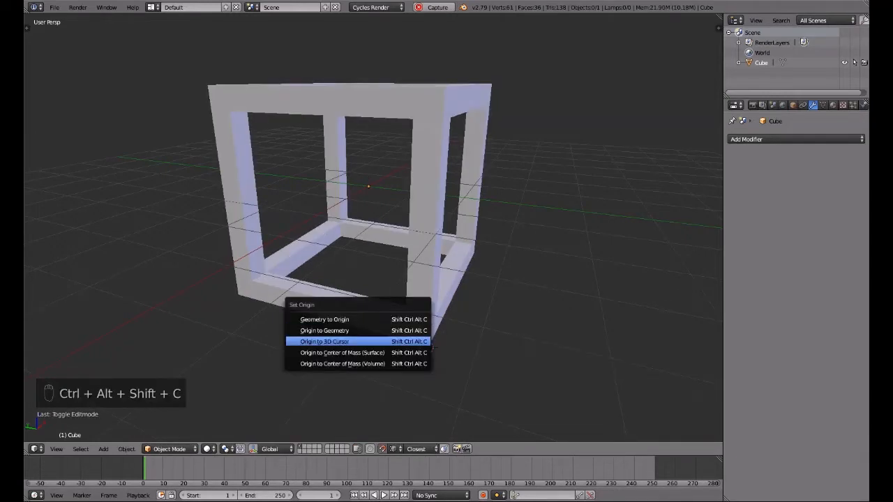
left_click(408, 341)
Snap the 3D cursor to the scene center and try to snap the frame to it
key("shift+s")
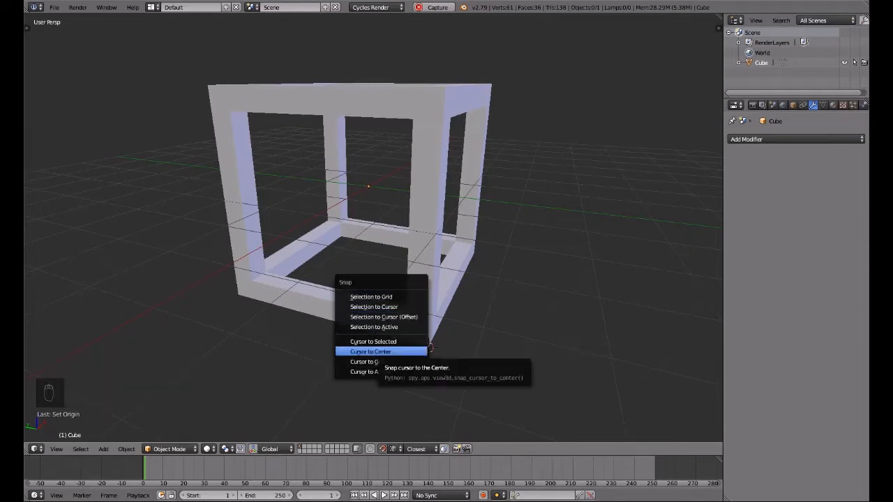
left_click(375, 352)
key("shift+s")
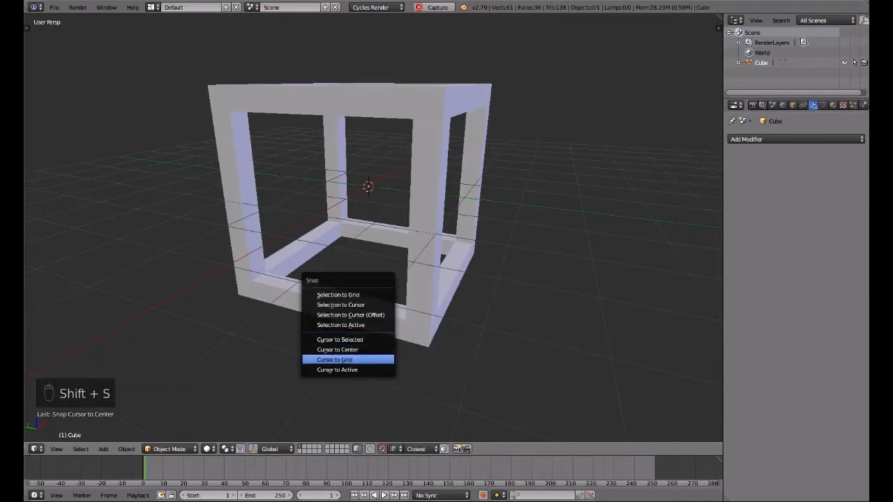
left_click(341, 305)
Return to Edit Mode and snap the 3D cursor back to the selected bottom corner vertex
key("Tab")
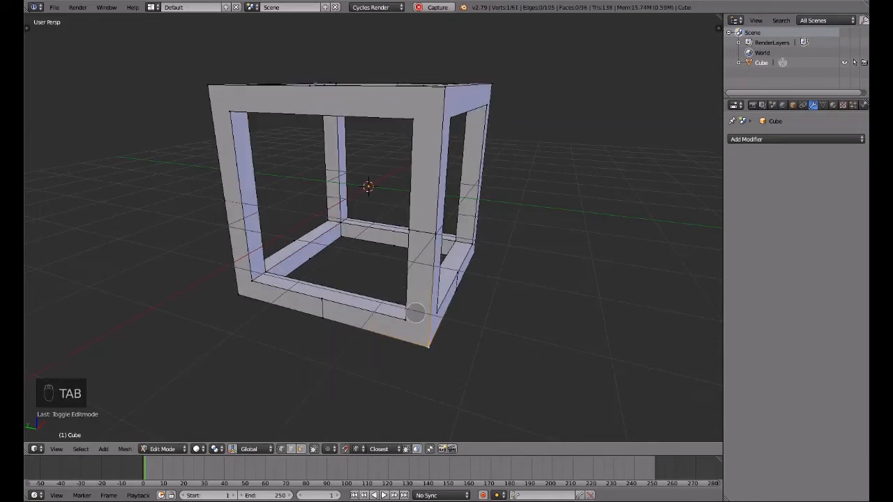
key("shift+s")
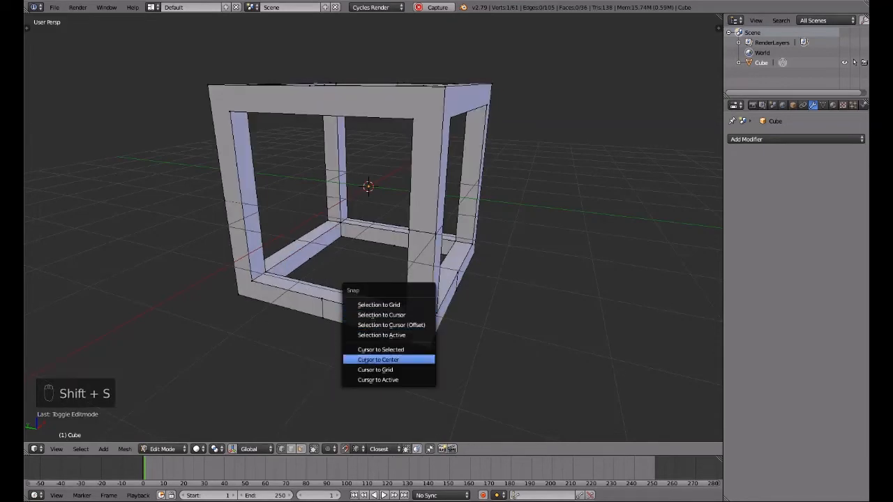
left_click(408, 359)
Try again to set the object's origin to the 3D cursor at the bottom corner, without the frame selected
key("Tab")
key("ctrl+alt+shift+c")
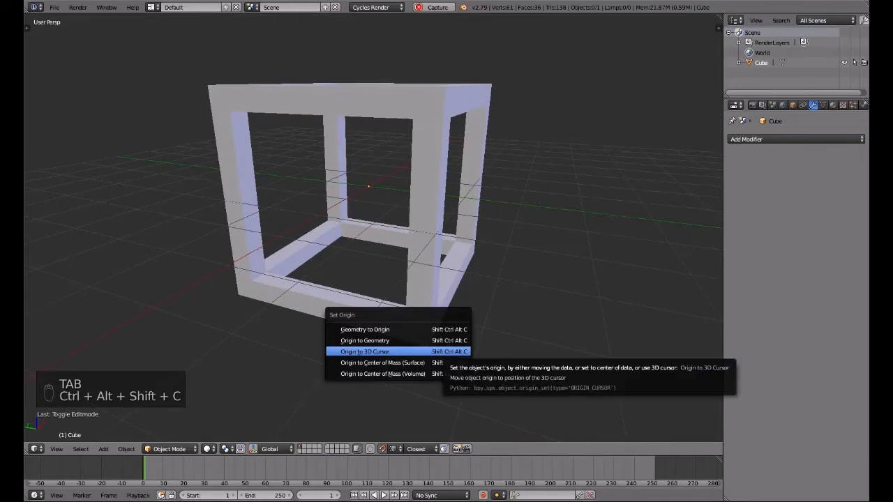
left_click(441, 351)
key("Tab")
key("Tab")
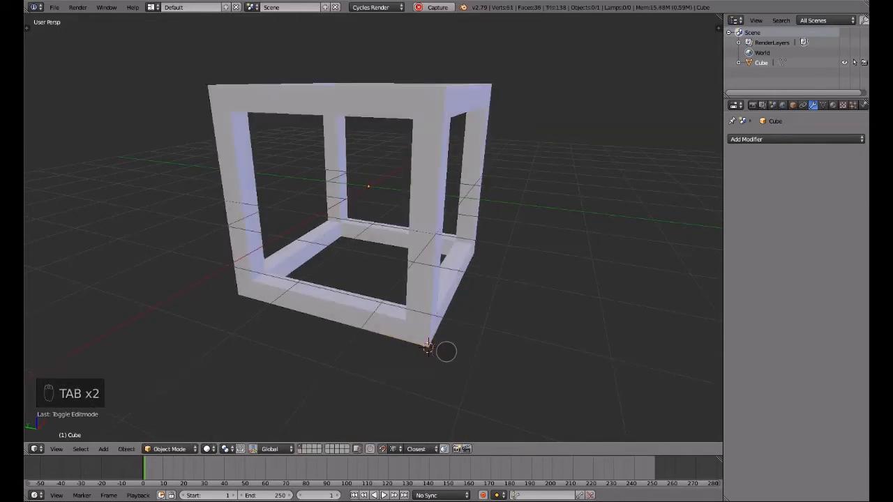
middle_click_drag(392, 312, 454, 306)
key("ctrl+alt+shift+c")
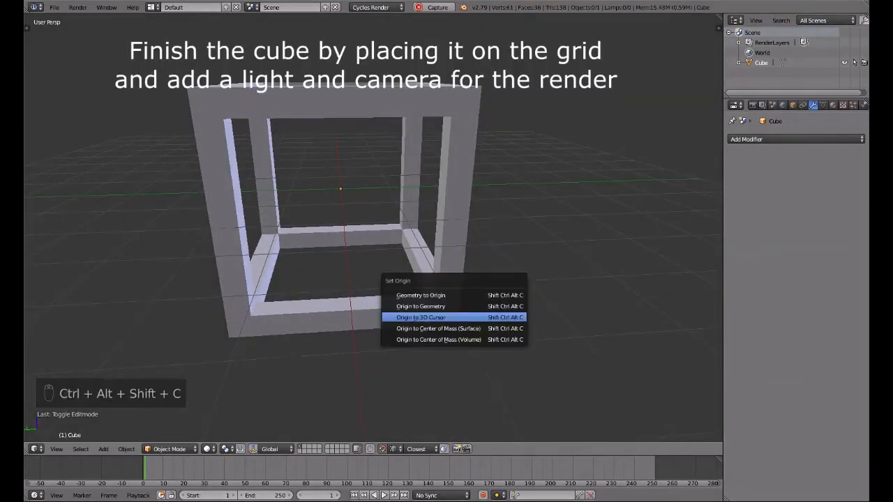
left_click(450, 317)
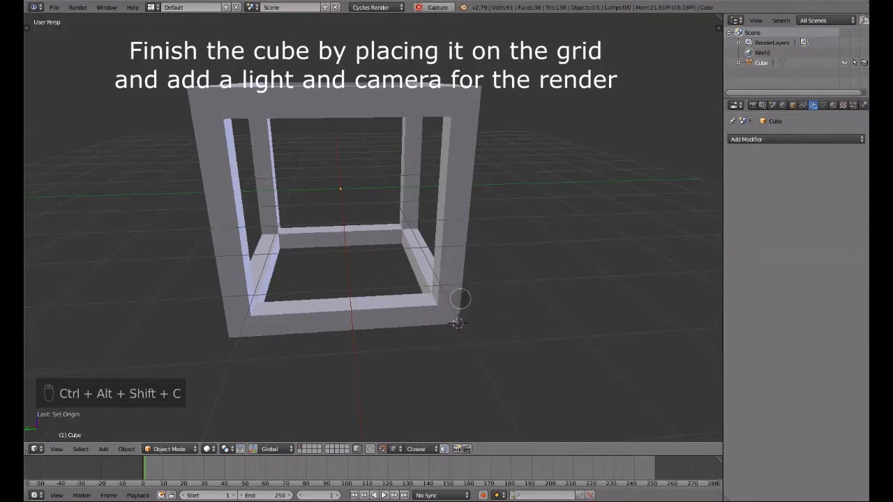
Select the cube frame in Object Mode and set its origin to the 3D cursor at the bottom corner
key("Tab")
key("Tab")
right_click(457, 323)
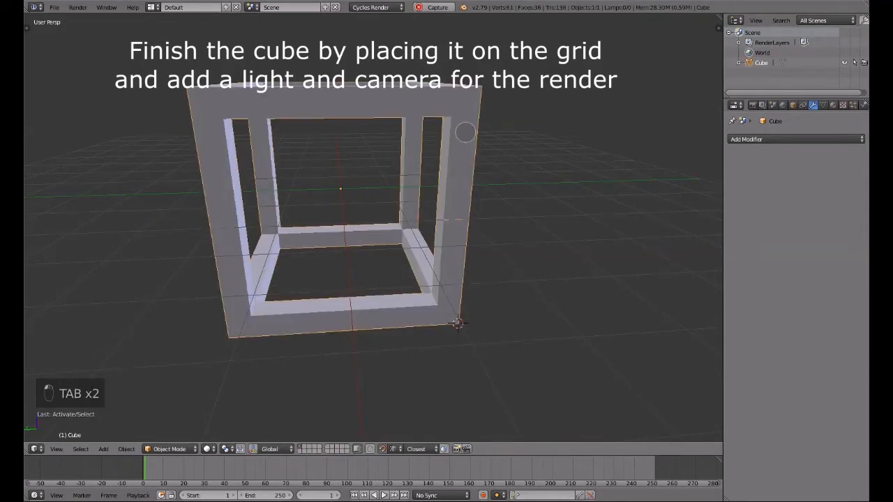
key("ctrl+alt+shift+c")
left_click(465, 132)
key("Tab")
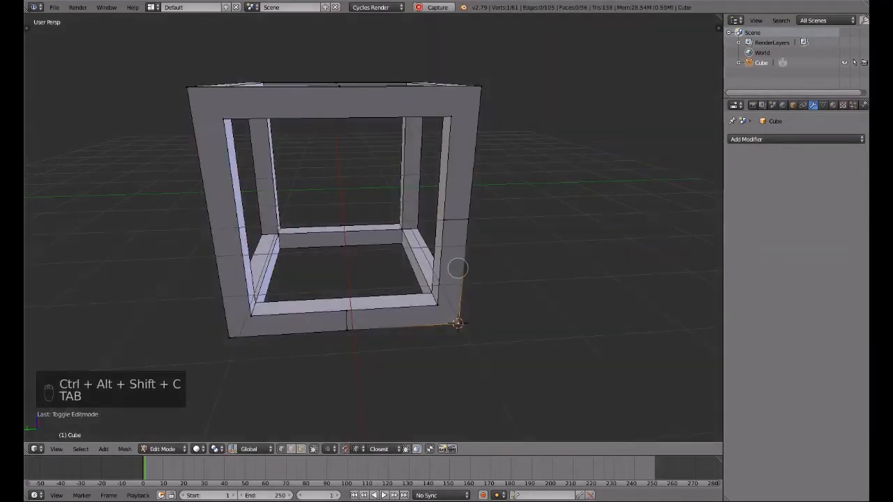
key("Tab")
Snap the 3D cursor to the scene center and move the frame's bottom corner there with Selection to Cursor
key("shift+s")
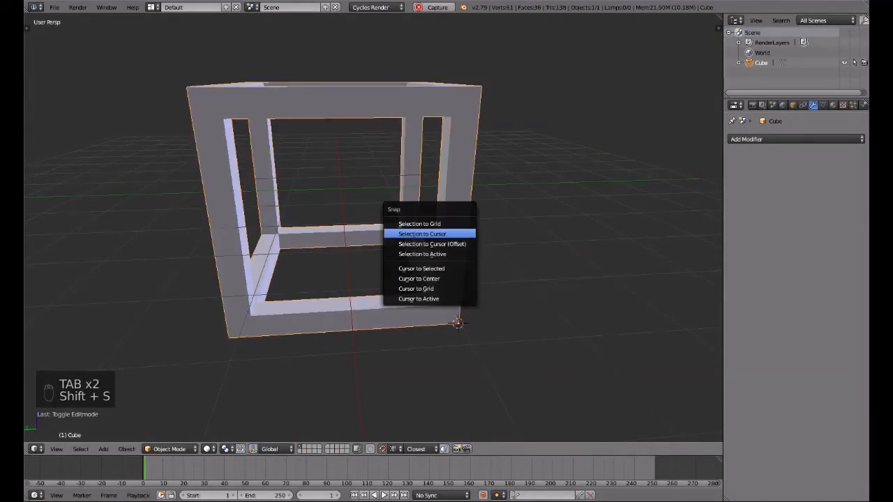
left_click(418, 278)
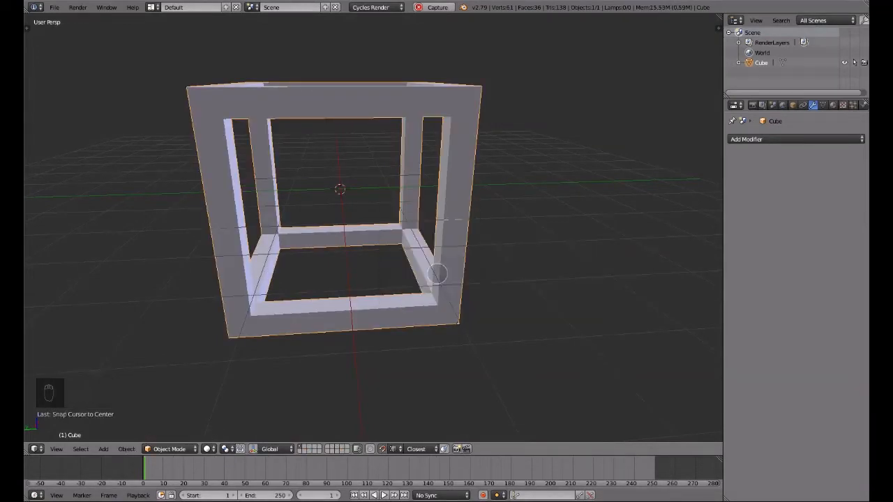
key("shift+s")
left_click(433, 229)
scroll(429, 231, "down", 2)
middle_click_drag(361, 235, 339, 321)
scroll(337, 241, "down", 2)
Add the diagonally opposite bottom corner vertex to the selection and snap the 3D cursor to the midpoint between both corners
key("Tab")
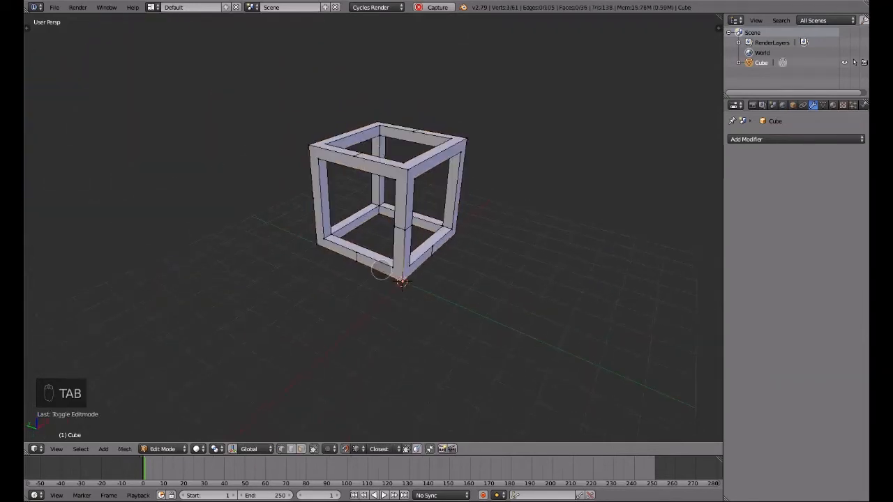
middle_click_drag(386, 259, 372, 138)
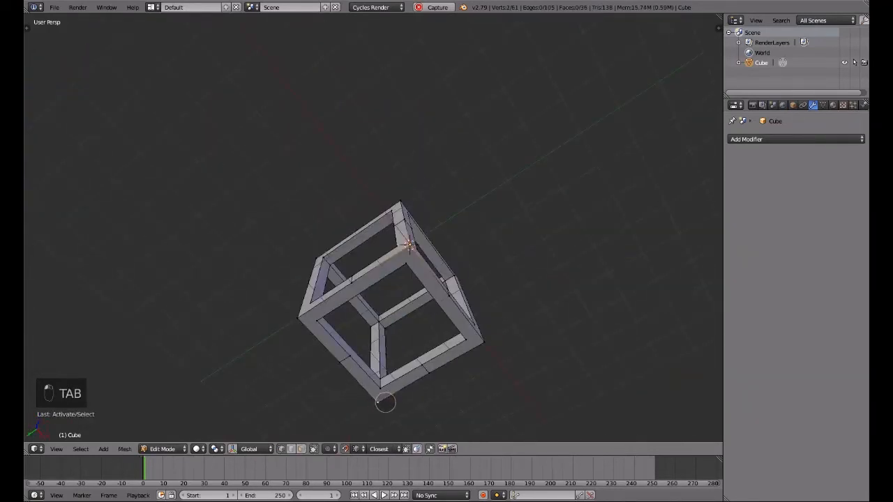
key("shift+s")
left_click(356, 438)
key("shift+s")
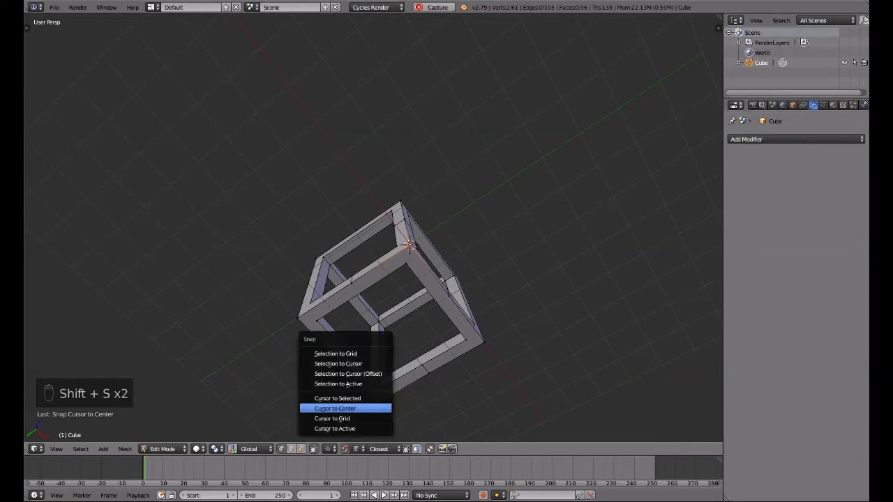
left_click(373, 399)
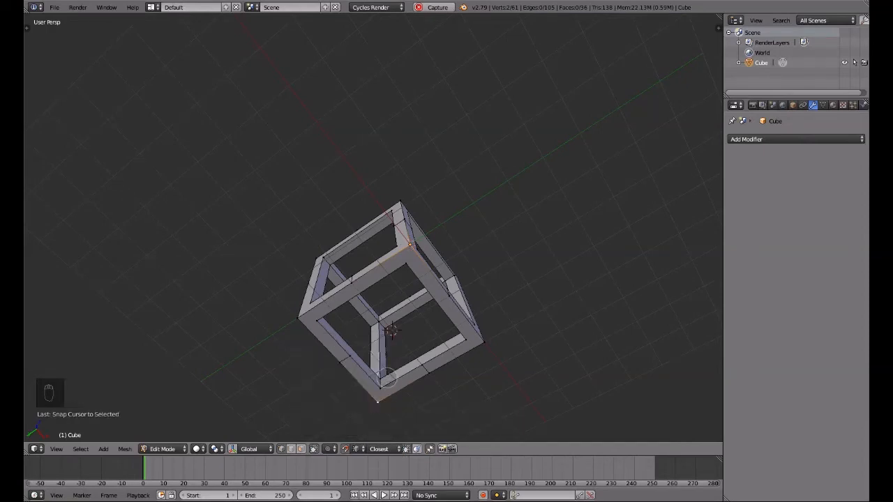
Set the frame's origin to the 3D cursor at the middle of its bottom face
key("Tab")
key("ctrl+alt+shift+c")
left_click(387, 378)
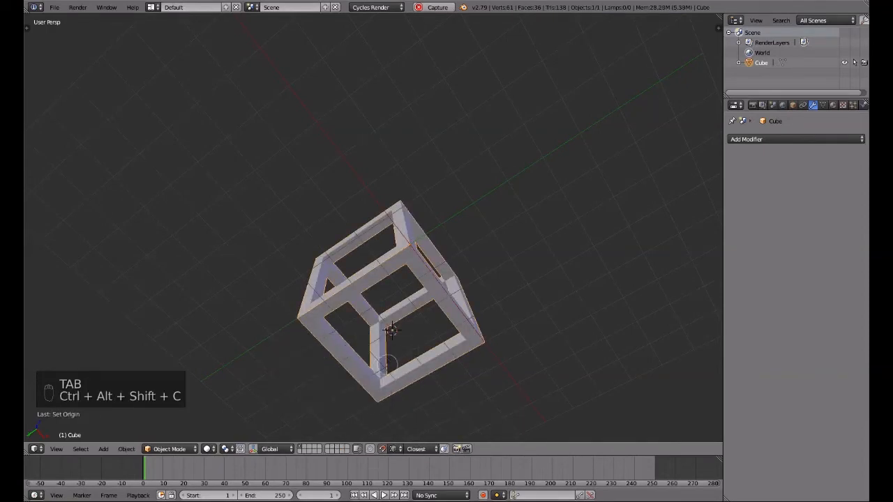
Snap the 3D cursor to the scene center and snap the frame to it so it stands centered on the grid
key("Tab")
middle_click_drag(387, 377, 432, 39)
key("shift+s")
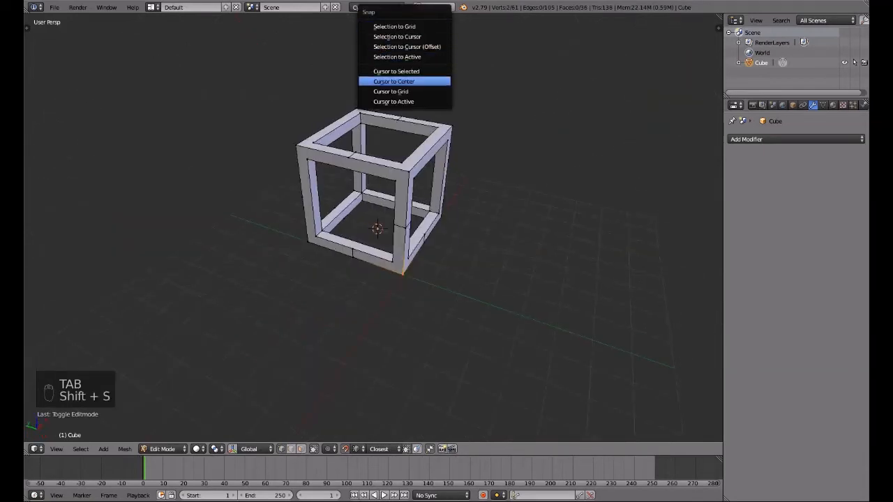
left_click(384, 80)
key("shift+s")
key("Tab")
key("shift+s")
left_click(463, 236)
scroll(506, 233, "down", 4)
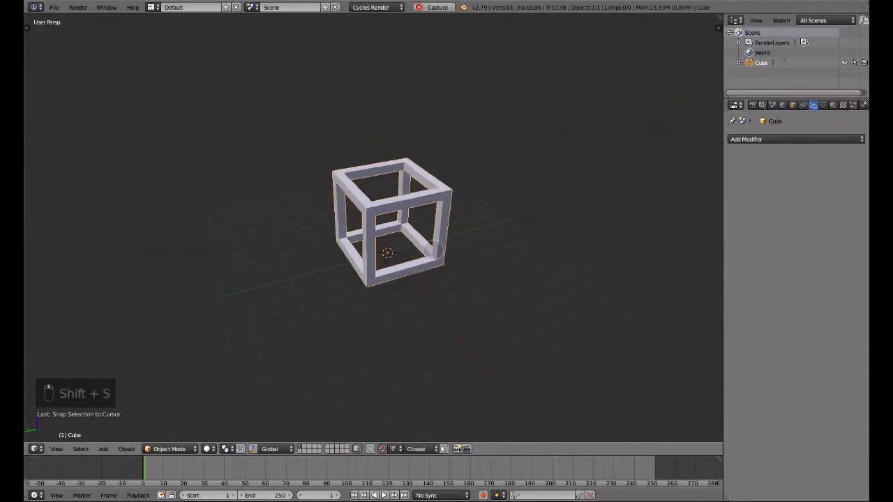
middle_click_drag(353, 241, 385, 252)
Add a plane mesh beneath the cube frame and scale it up to cover most of the grid as a floor
left_click(103, 450)
mouse_move(116, 437)
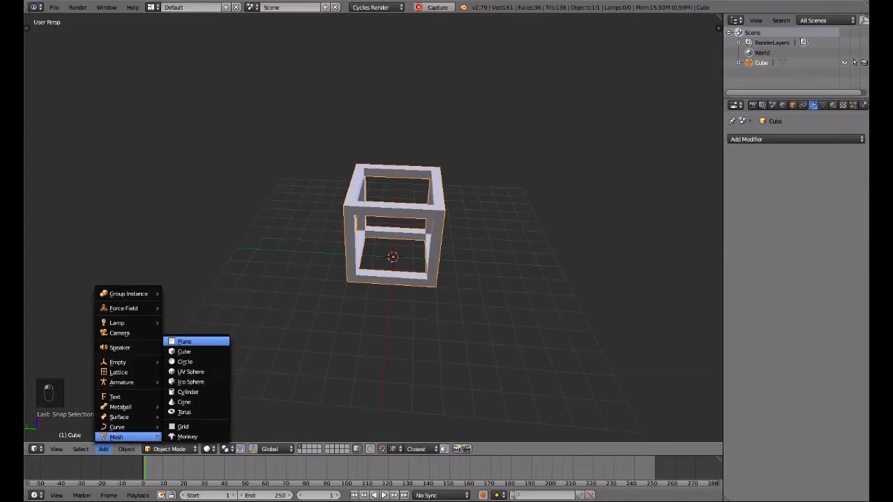
left_click(190, 341)
key("s")
left_click(83, 136)
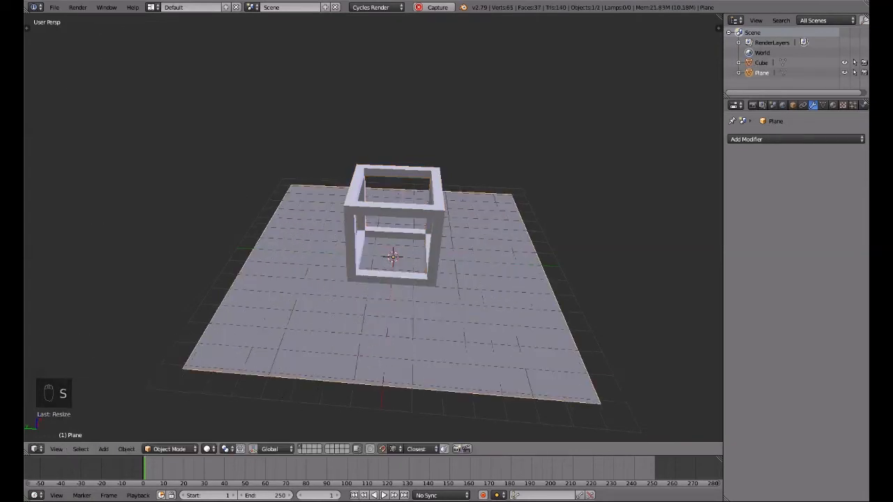
Add a camera, look through it and enable Lock Camera to View
left_click(103, 449)
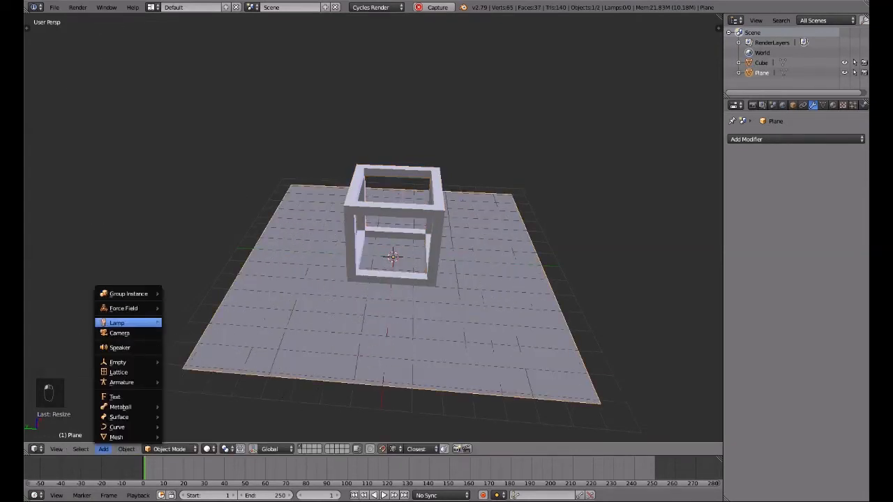
left_click(120, 333)
key("KP_0")
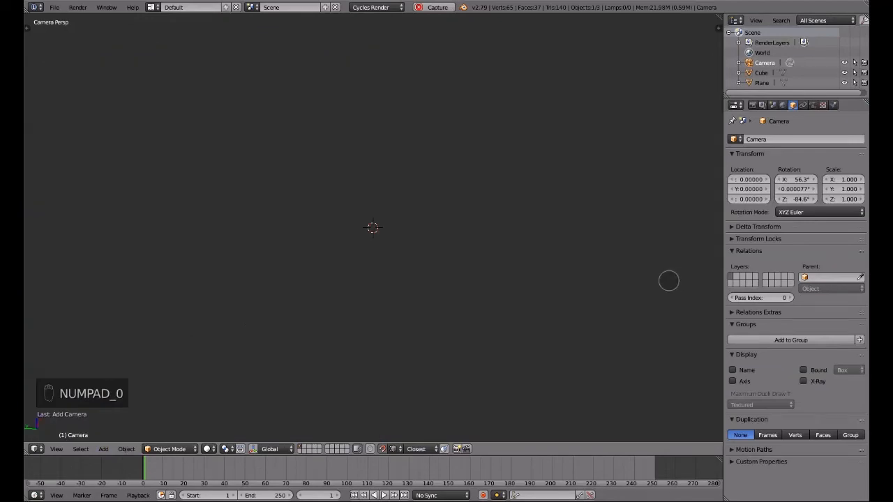
key("n")
left_click(640, 290)
Frame the cube from the camera at about X -14.7, Y -11.5, Z 10.8, and turn off Lock Camera to View
scroll(357, 285, "down", 10)
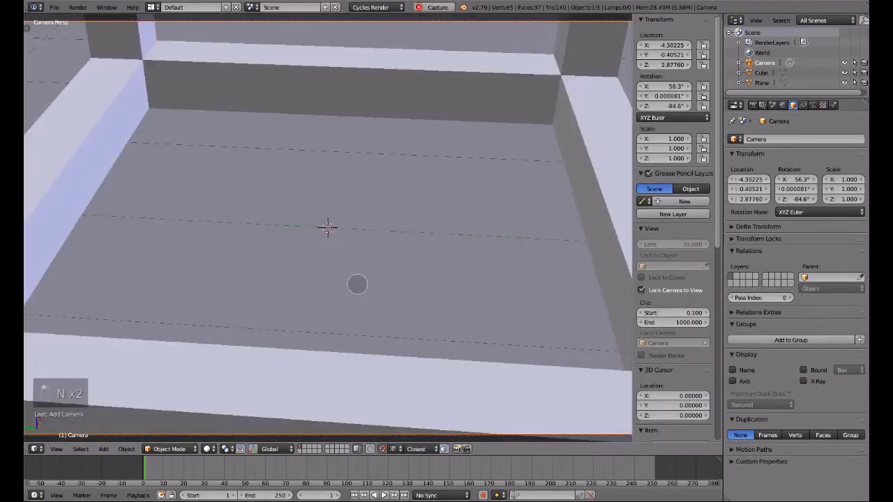
middle_click_drag(354, 284, 317, 310)
middle_click_drag(293, 304, 270, 307, "shift")
scroll(211, 268, "down", 4)
left_click(641, 290)
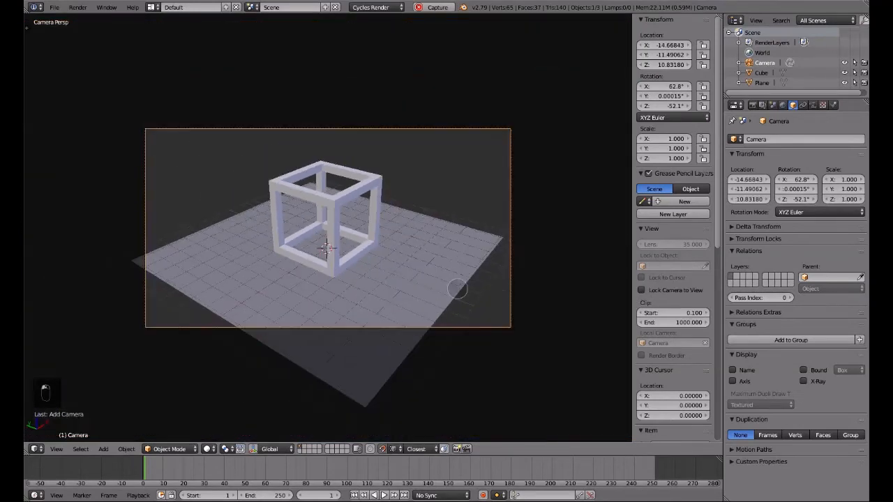
Reframe the cube more closely with Lock Camera to View, placing the camera at about X -11.9, Y -9.5, Z 9.4
scroll(540, 279, "up", 2)
middle_click_drag(485, 295, 481, 315, "shift")
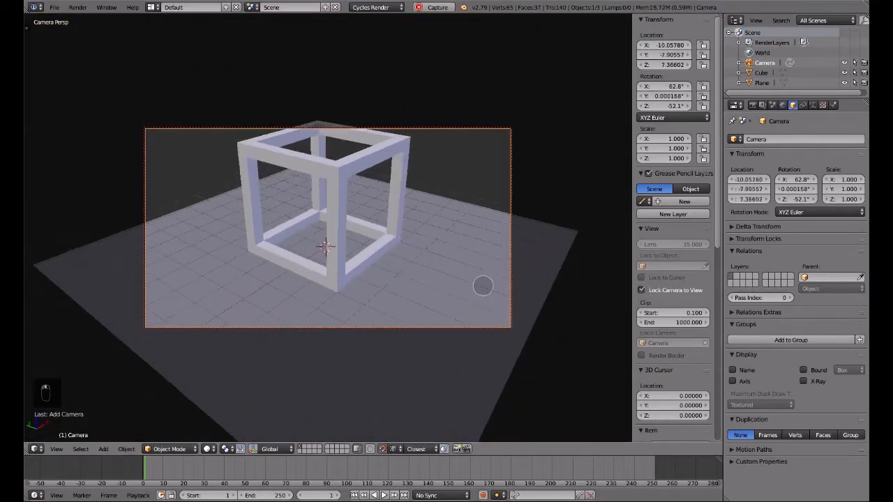
scroll(454, 265, "down", 2)
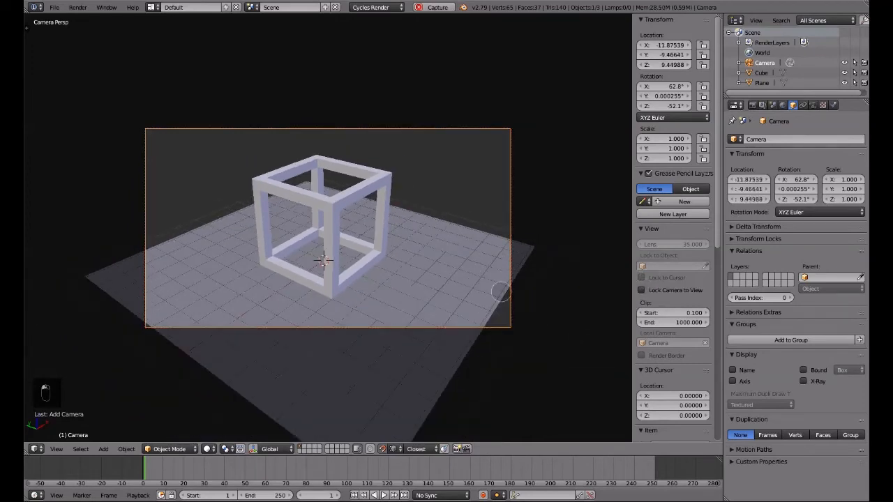
Add a Sun lamp at the scene center and raise it straight up to about Z 9.03, above the cube frame
middle_click_drag(500, 292, 444, 288)
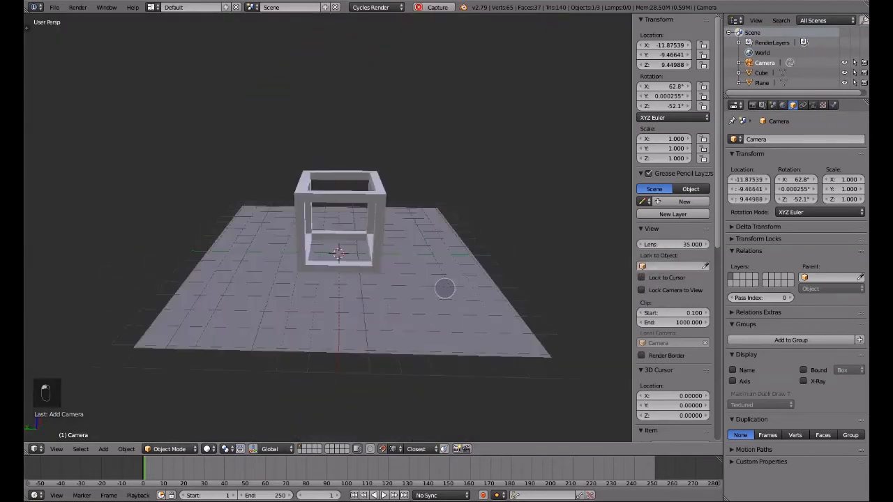
left_click(126, 448)
mouse_move(103, 448)
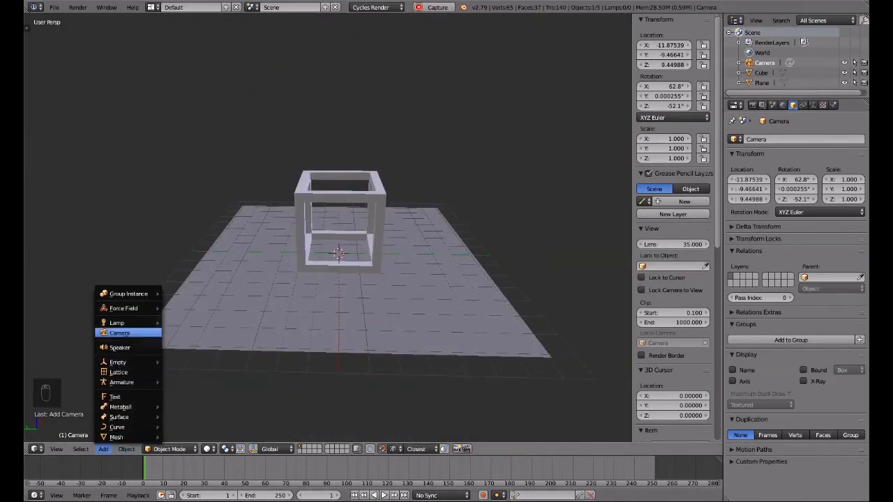
mouse_move(117, 322)
left_click(182, 334)
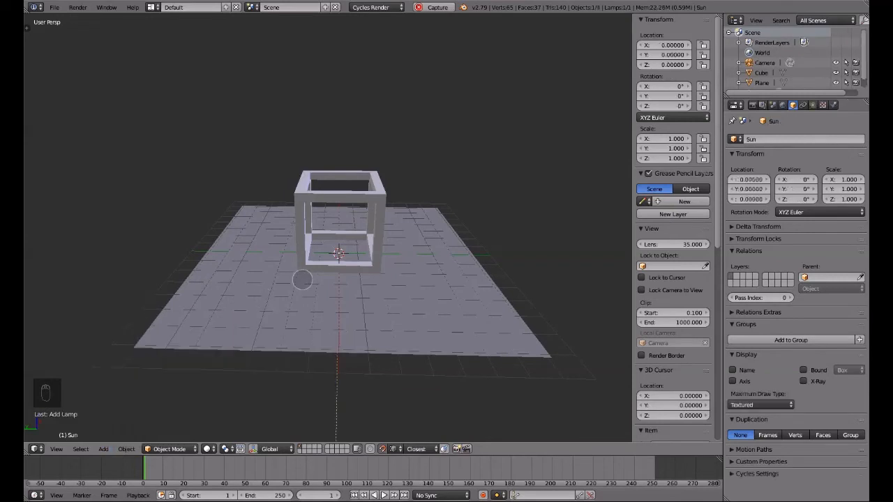
key("g")
key("z")
left_click(299, 94)
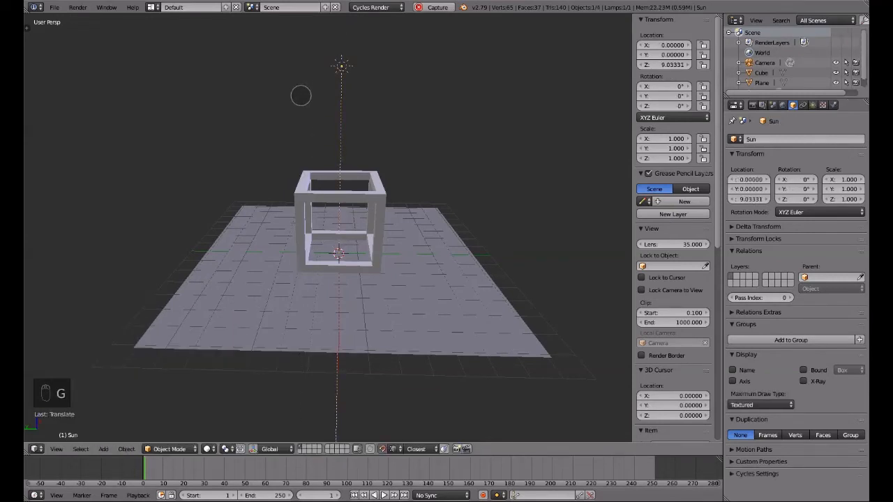
Rotate the Sun lamp 30° around the X axis so its light falls at an angle
key("r")
key("y")
key("x")
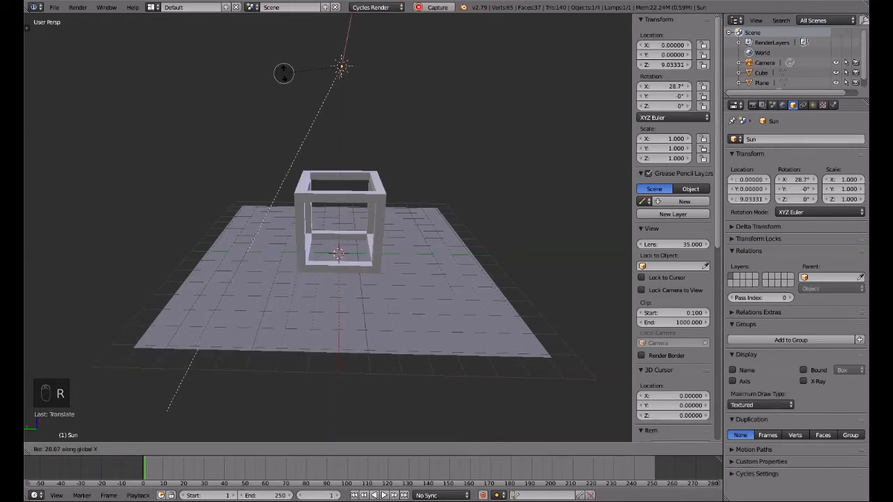
left_click(285, 71)
Preview the scene through the camera in Rendered shading, return to solid shading, and render the final image
key("KP_0")
key("shift+z")
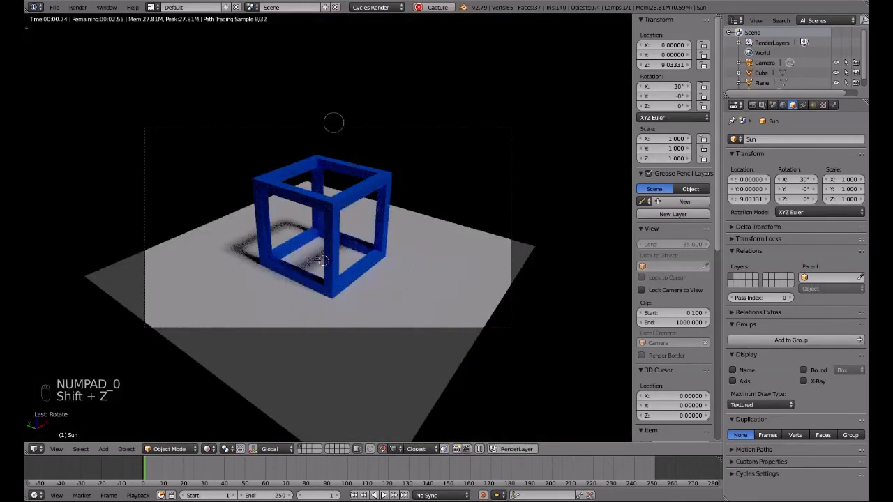
scroll(319, 260, "up", 3)
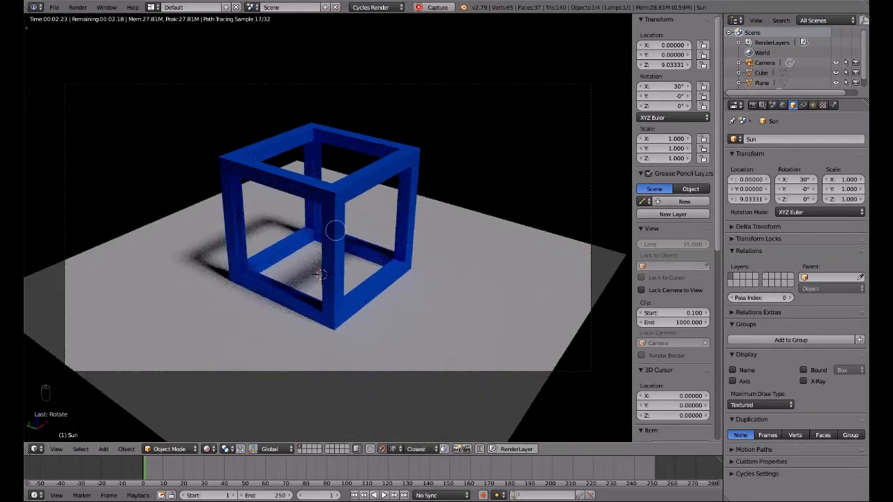
key("shift+z")
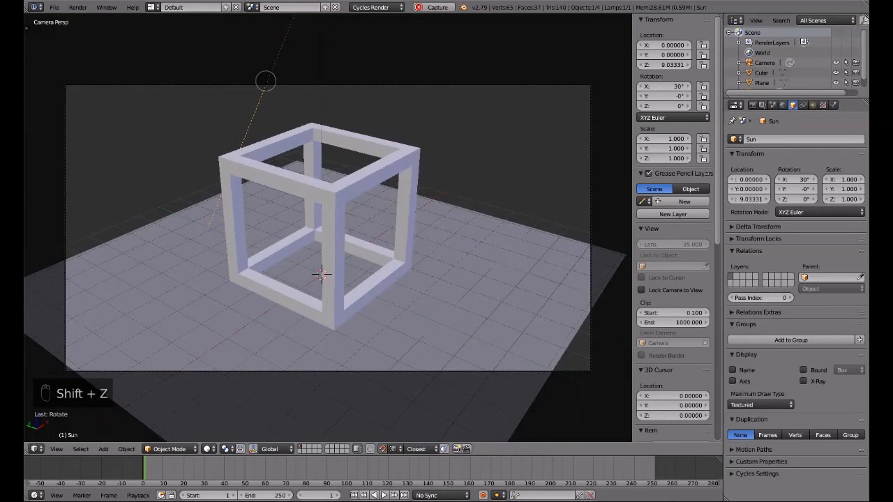
key("F12")
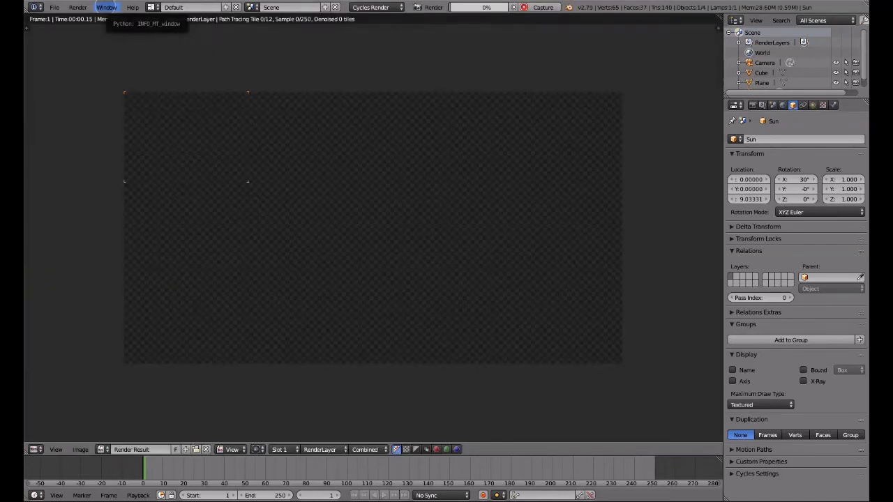